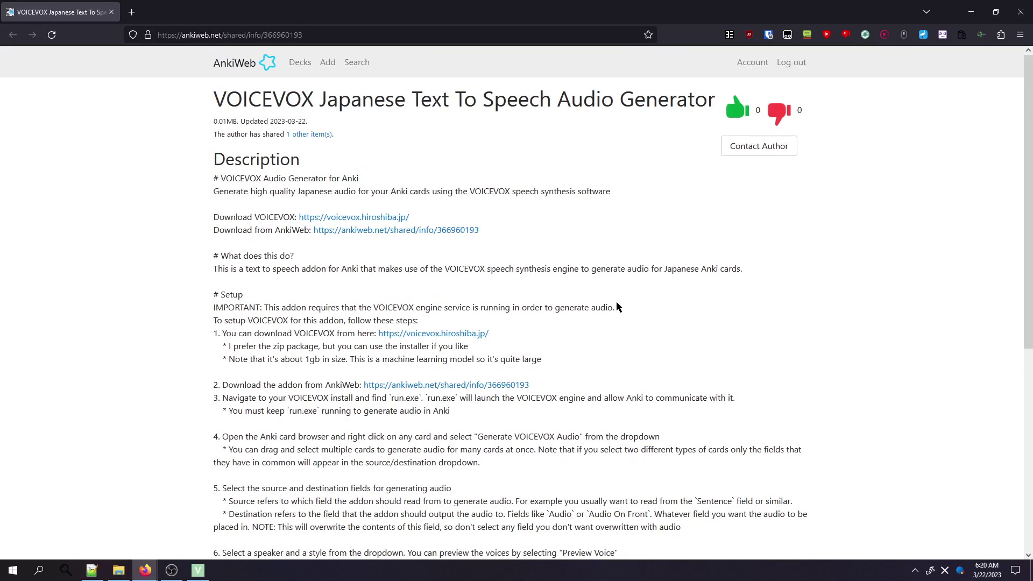
- Open the VOICEVOX homepage (voicevox.hiroshiba.jp) from the add-on description in a new tab
scroll(194, 223, "down", 2)
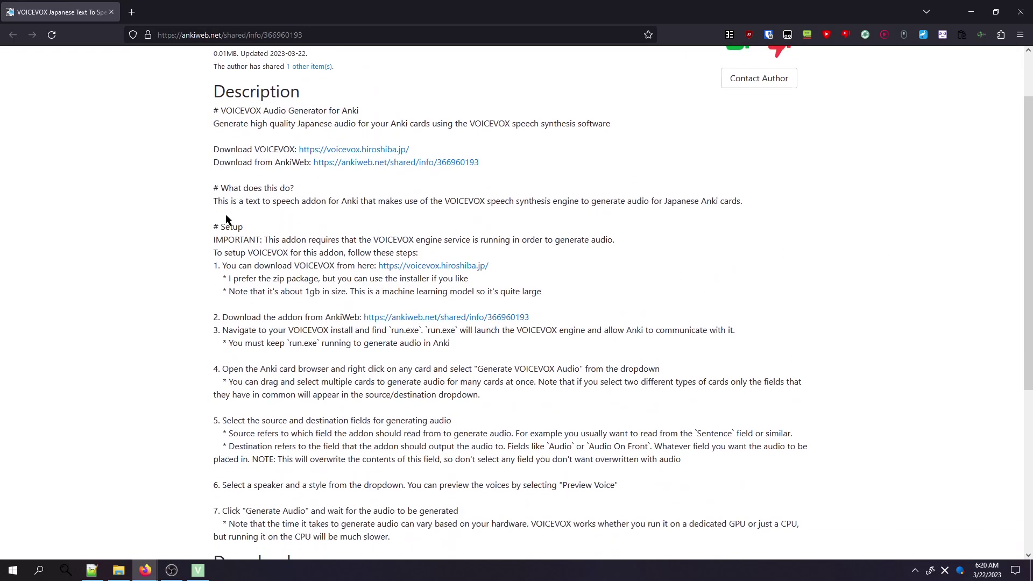
scroll(202, 221, "up", 2)
left_click(365, 218)
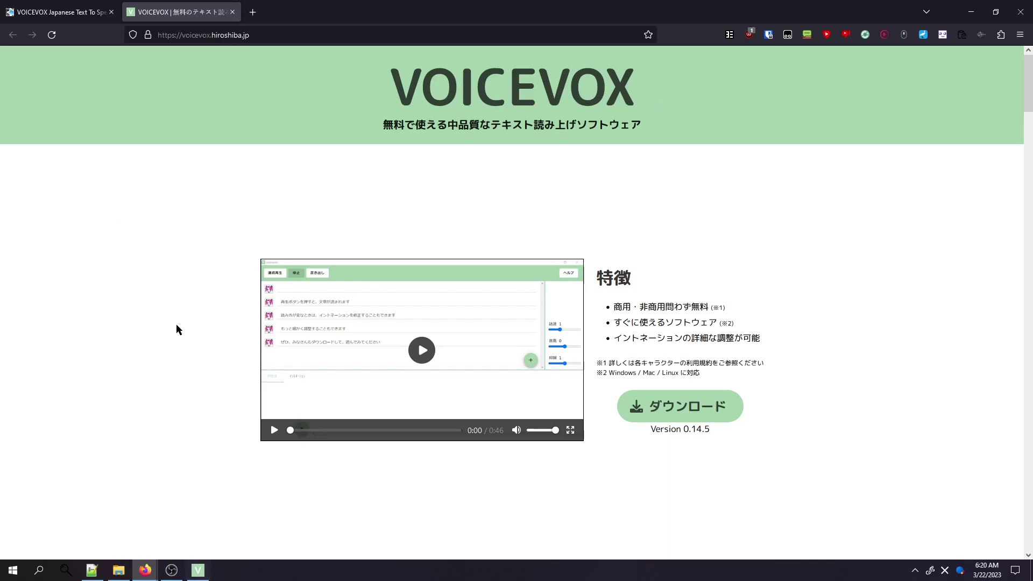
- Paste こんにちは、音声合成の世界へようこそ into VOICEVOX's first line and play it
left_click(60, 11)
left_click(208, 576)
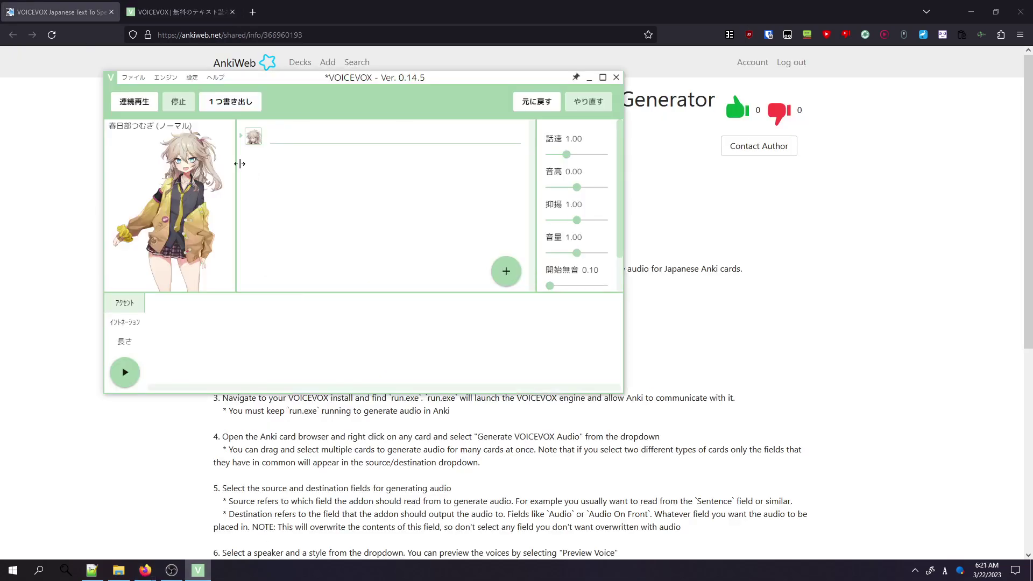
left_click_drag(177, 78, 332, 127)
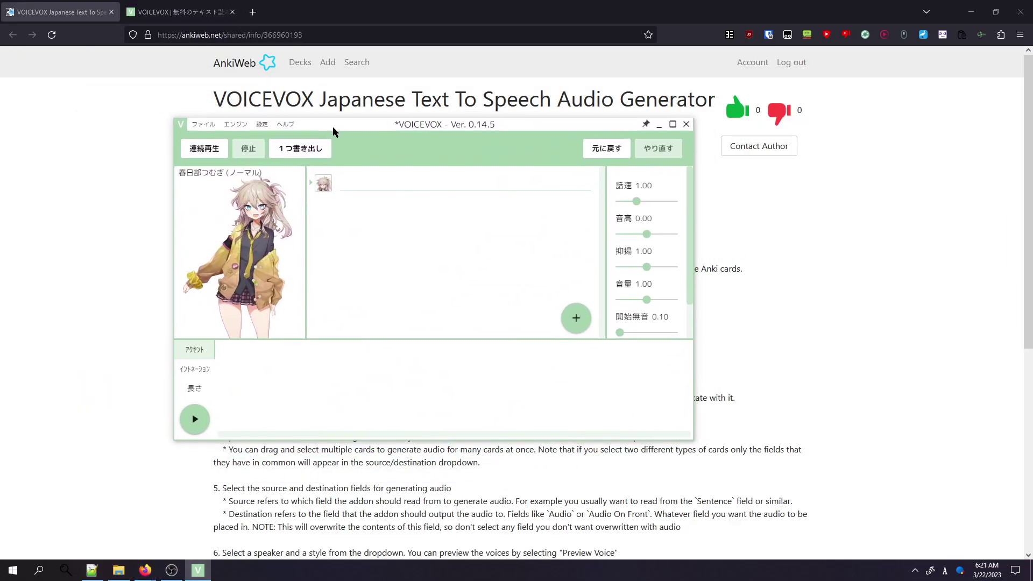
left_click(372, 186)
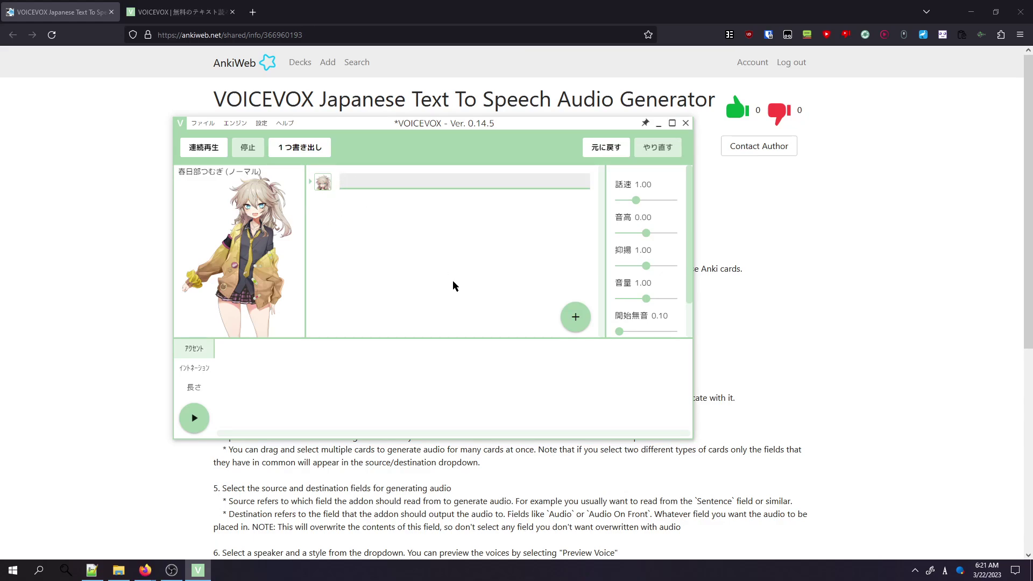
type("こんにちは、音声合成の世界へようこそ")
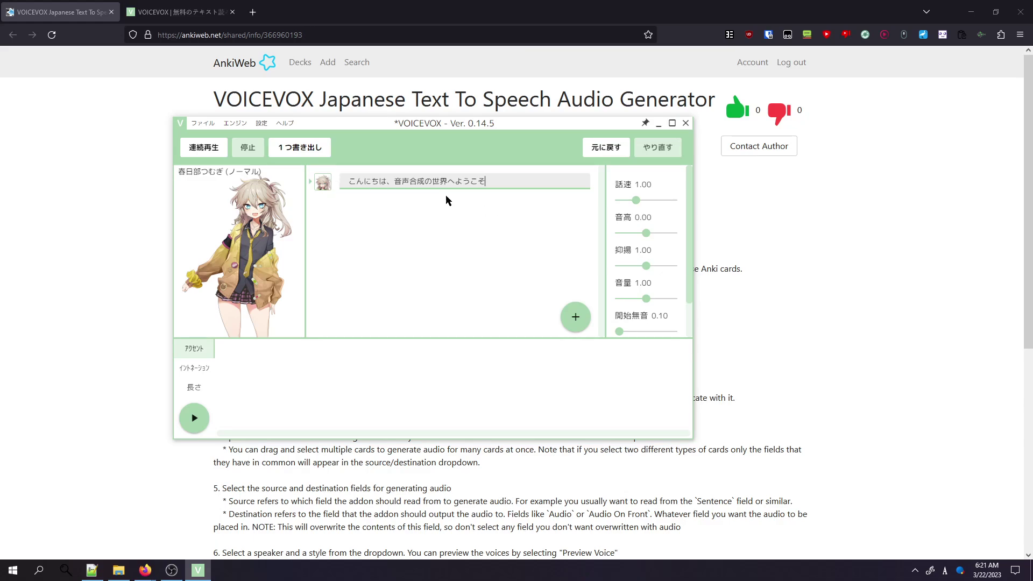
left_click(426, 273)
left_click(196, 416)
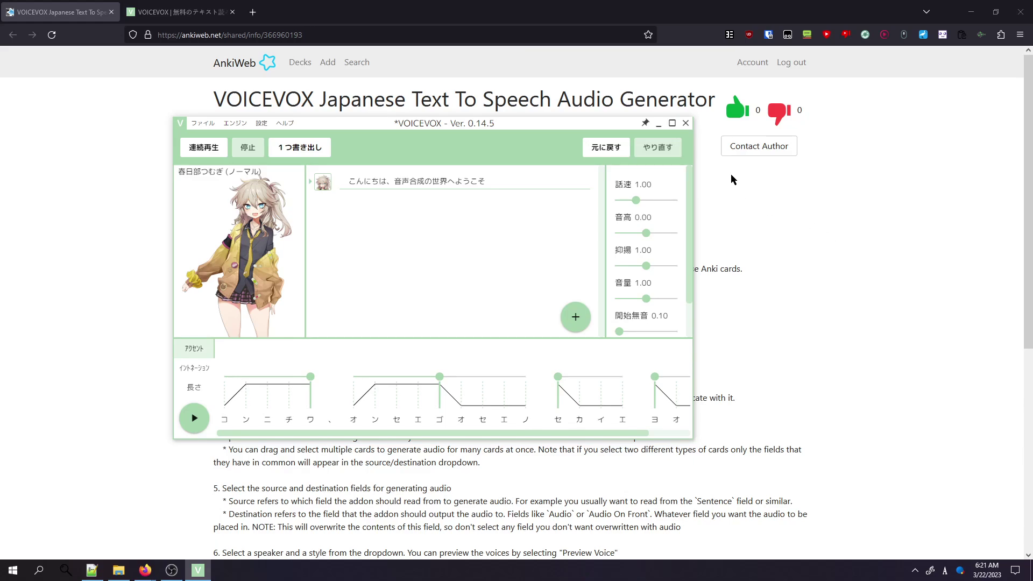
- Close VOICEVOX, discarding the unsaved project
left_click(849, 242)
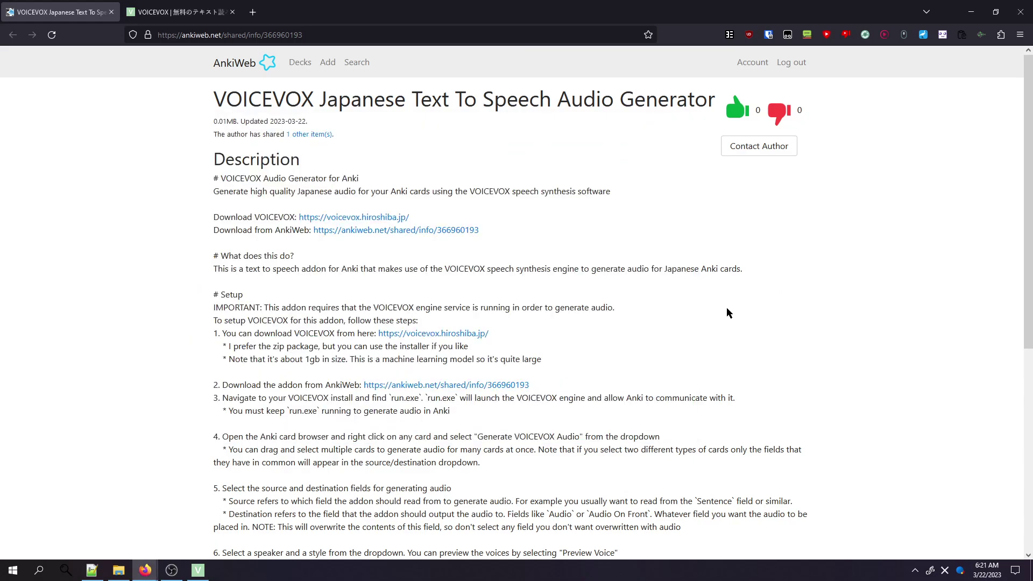
left_click(198, 570)
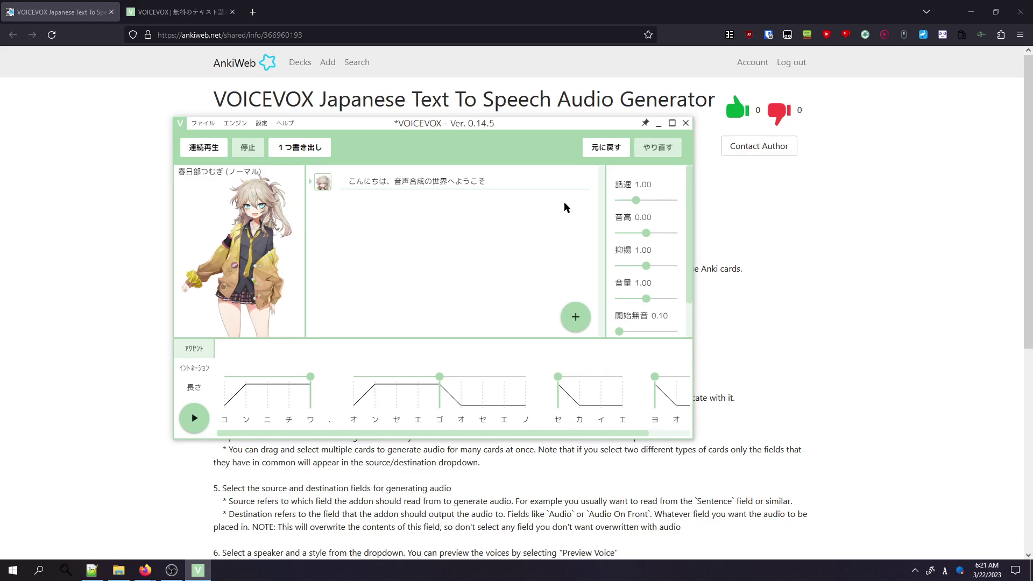
left_click(685, 123)
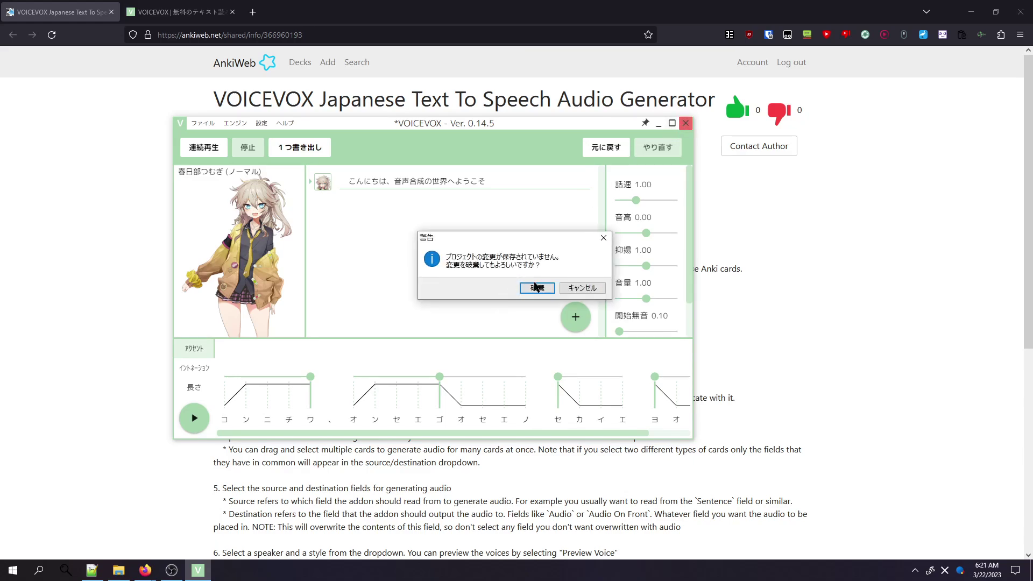
left_click(533, 290)
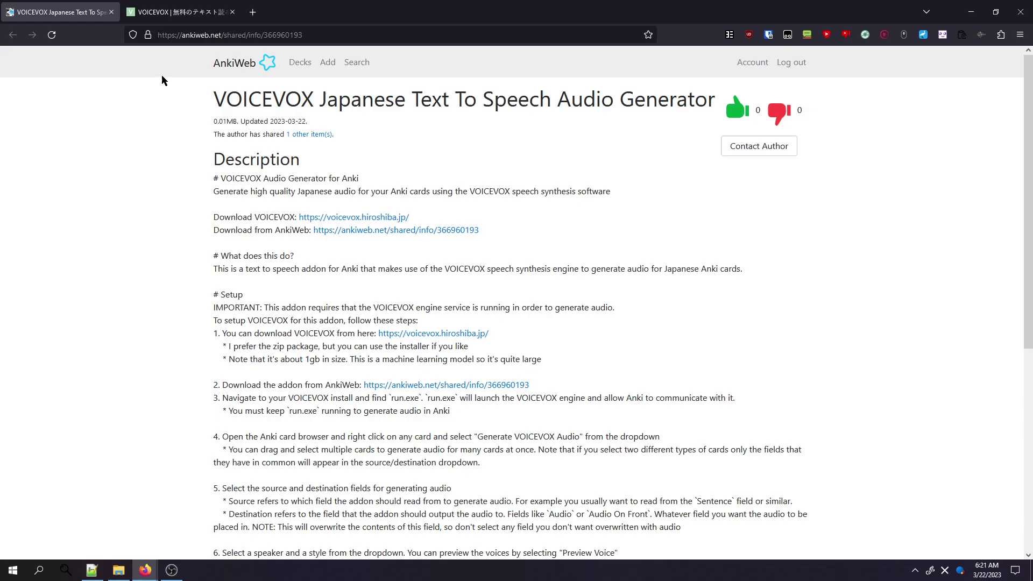
left_click(359, 35)
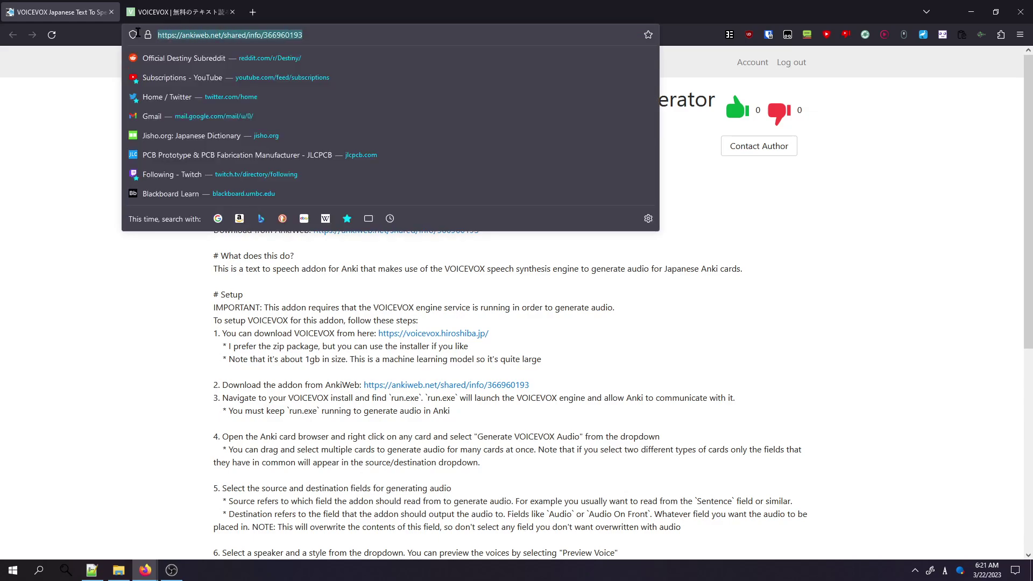
left_click(224, 356)
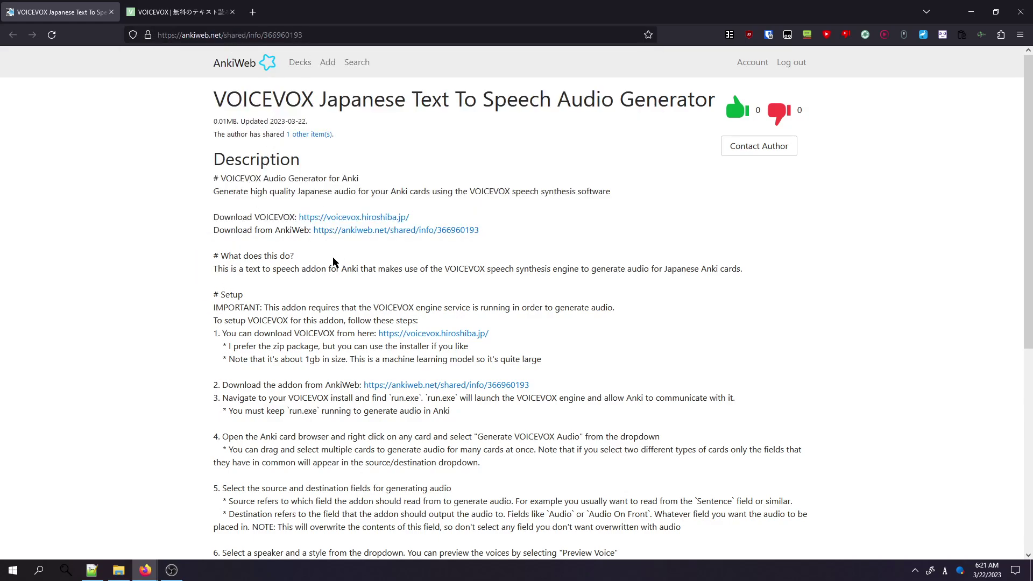
scroll(397, 243, "down", 2)
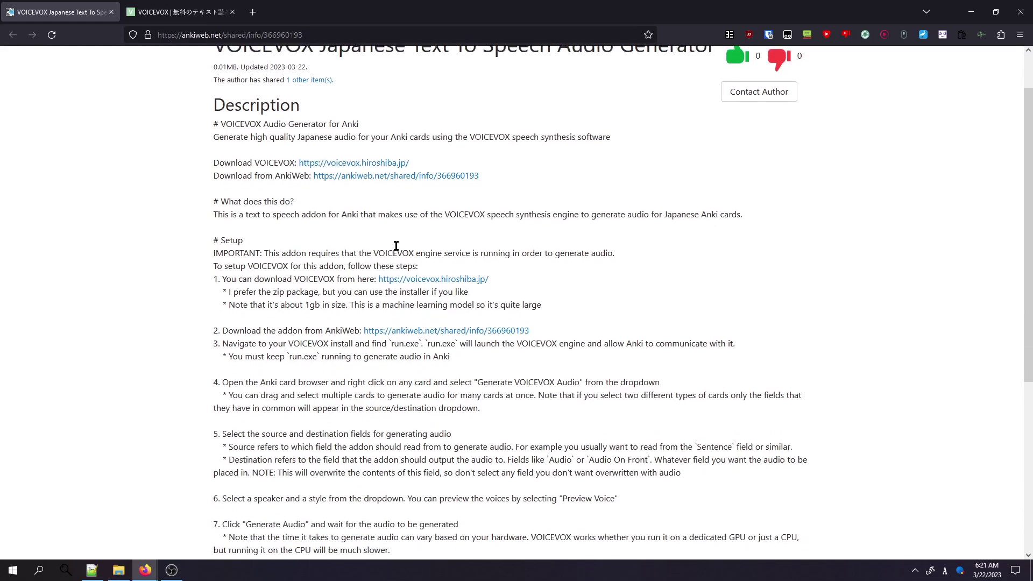
scroll(444, 352, "down", 2)
left_click_drag(214, 224, 541, 464)
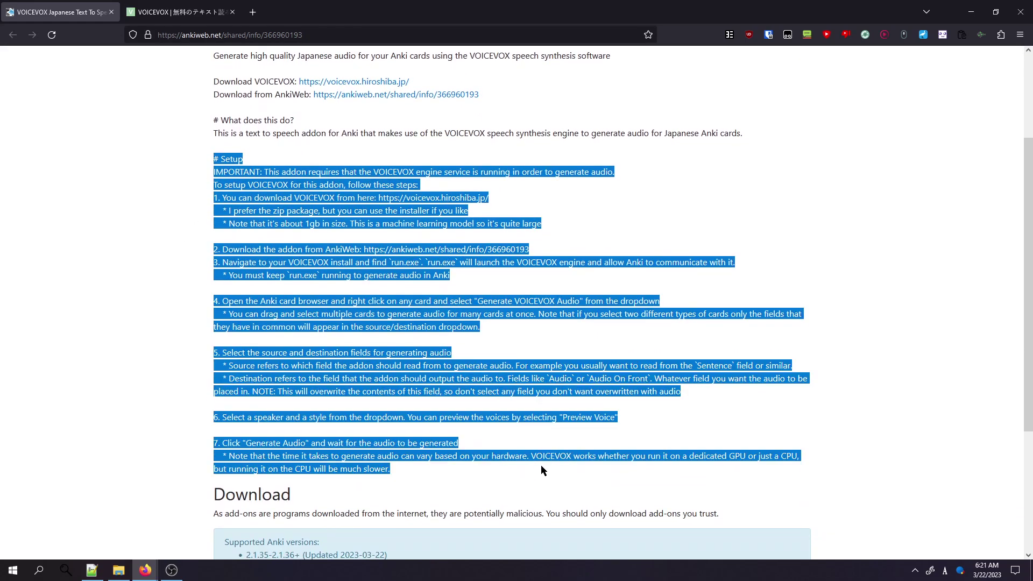
scroll(626, 369, "up", 3)
left_click(580, 346)
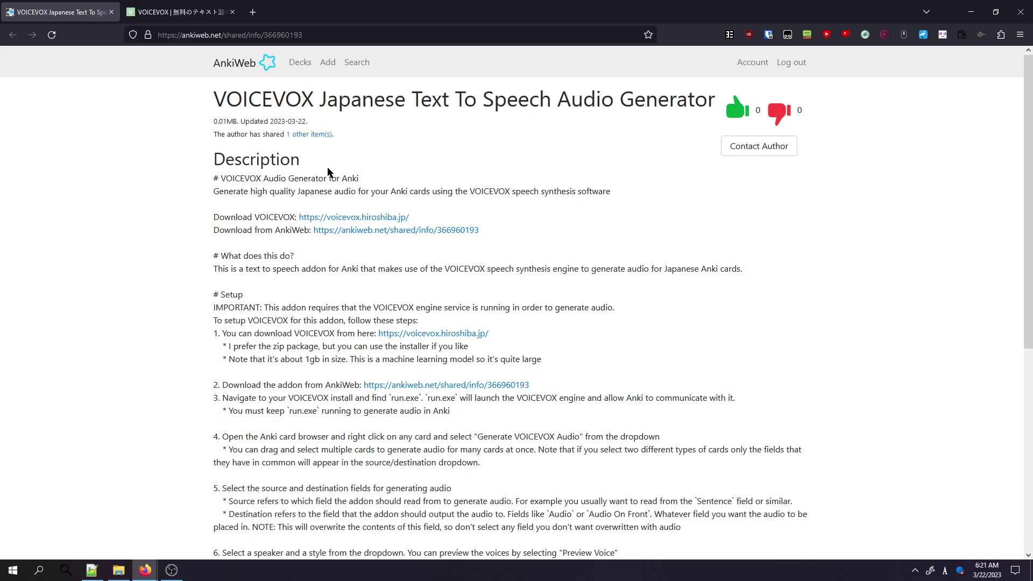
- Start downloading the Windows GPU/CPU Zip package voicevox-windows-directml-0.14.5.zip and bring up its download actions
left_click(336, 219)
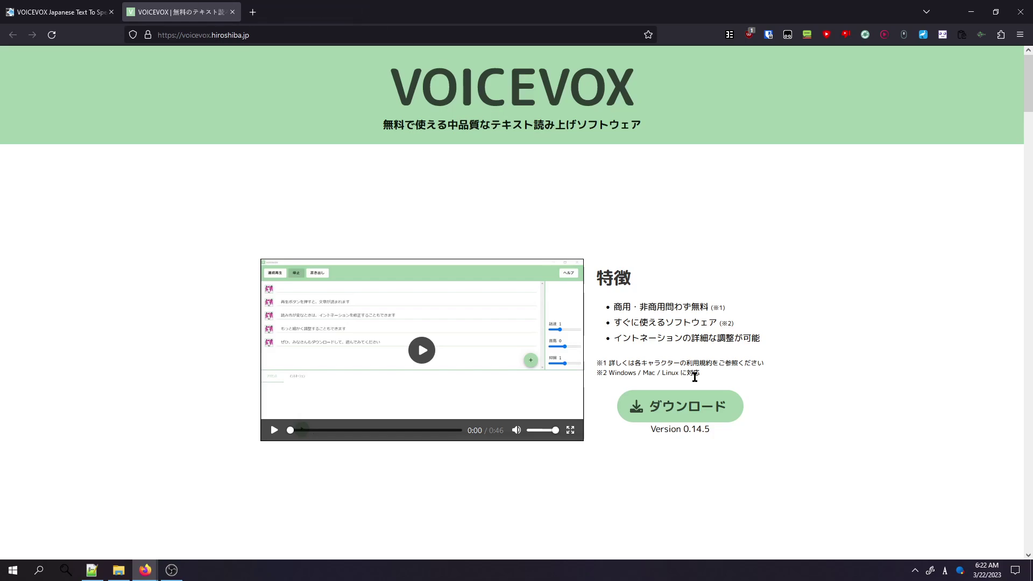
left_click(672, 407)
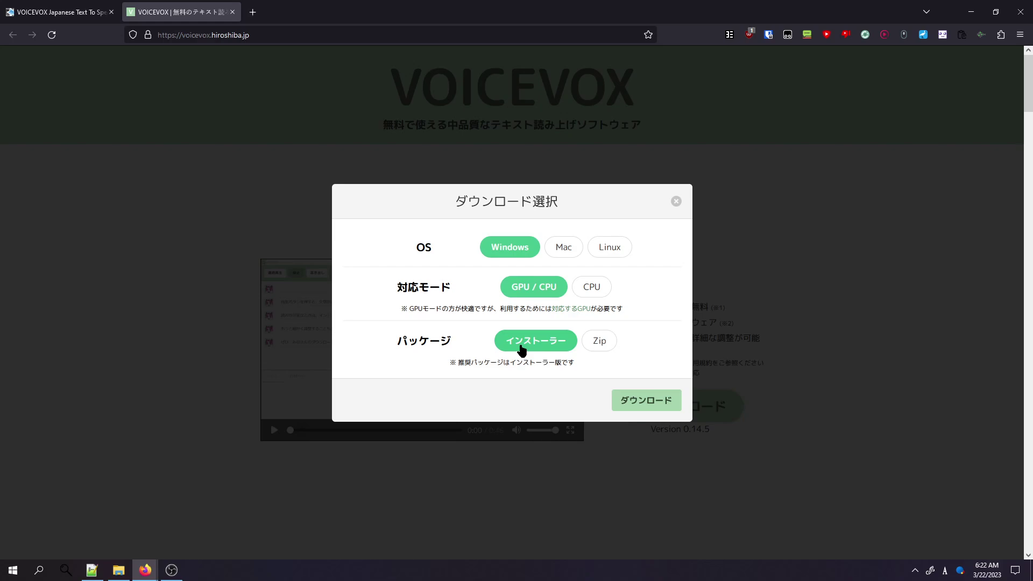
left_click(600, 347)
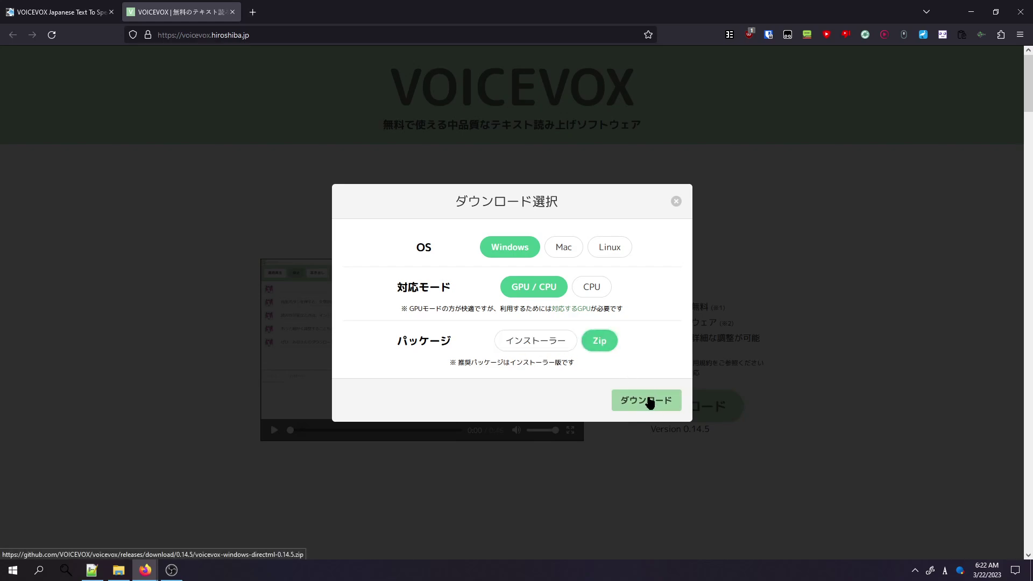
left_click(649, 401)
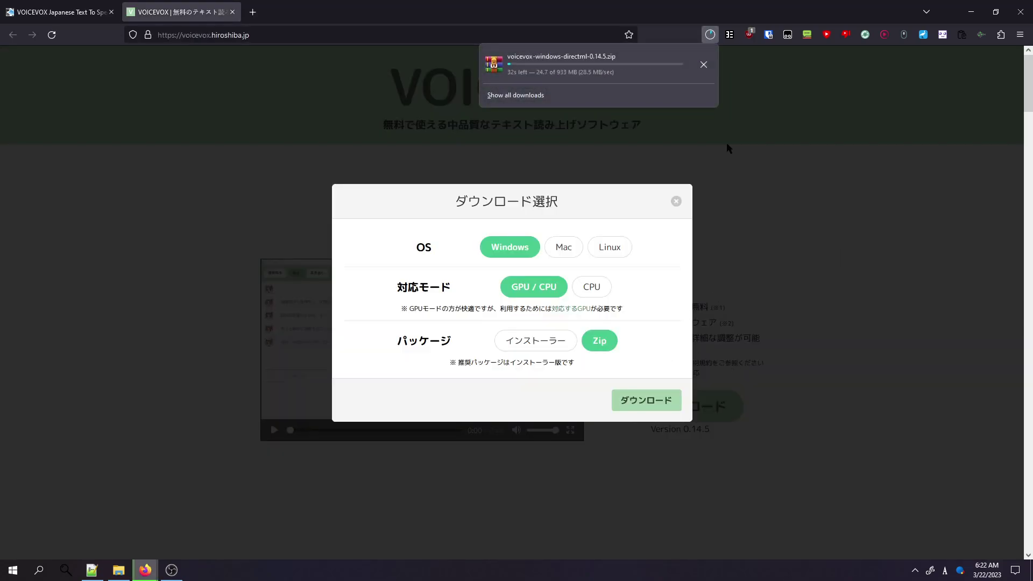
right_click(645, 74)
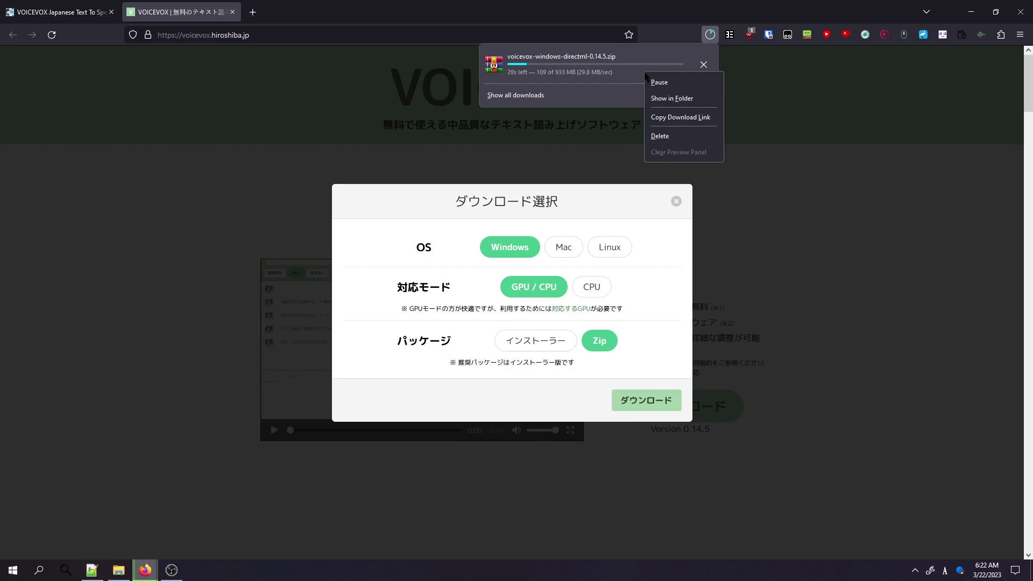
- Delete the in-progress VOICEVOX Zip download and return to the VOICEVOX install folder
left_click(670, 140)
left_click(852, 206)
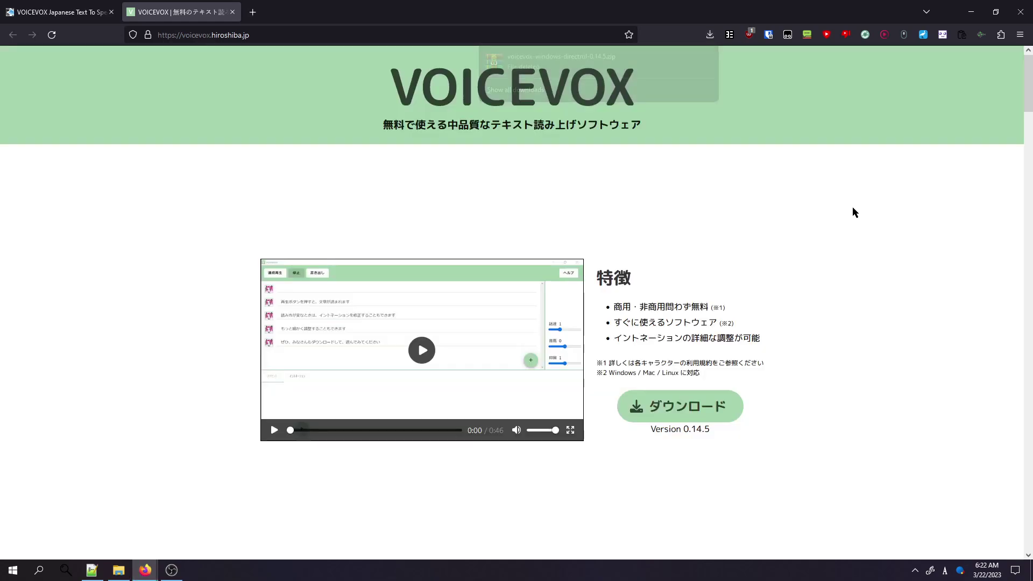
left_click(127, 572)
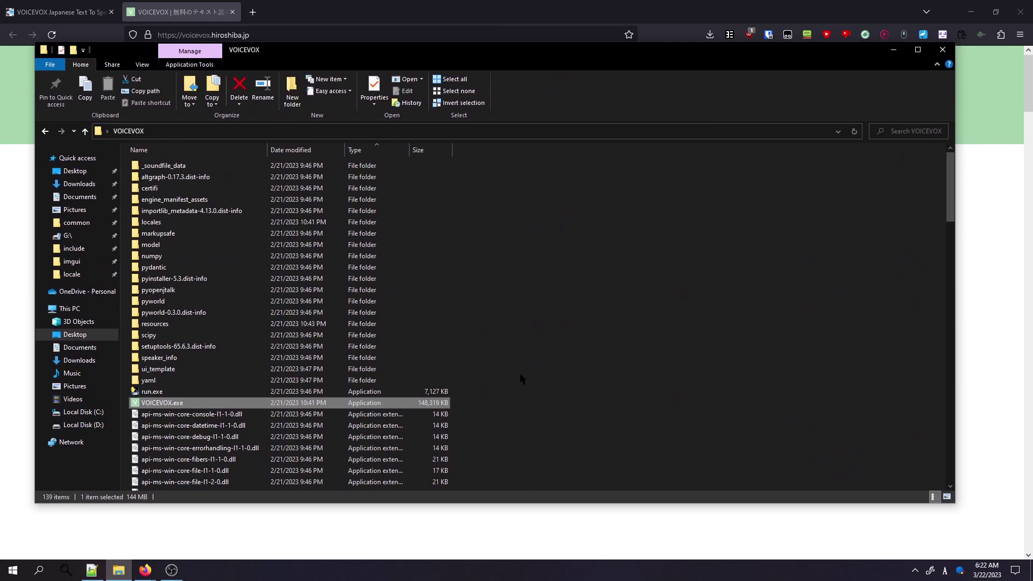
- Launch VOICEVOX.exe from the VOICEVOX folder
scroll(540, 311, "down", 15)
scroll(554, 328, "up", 12)
scroll(566, 349, "down", 20)
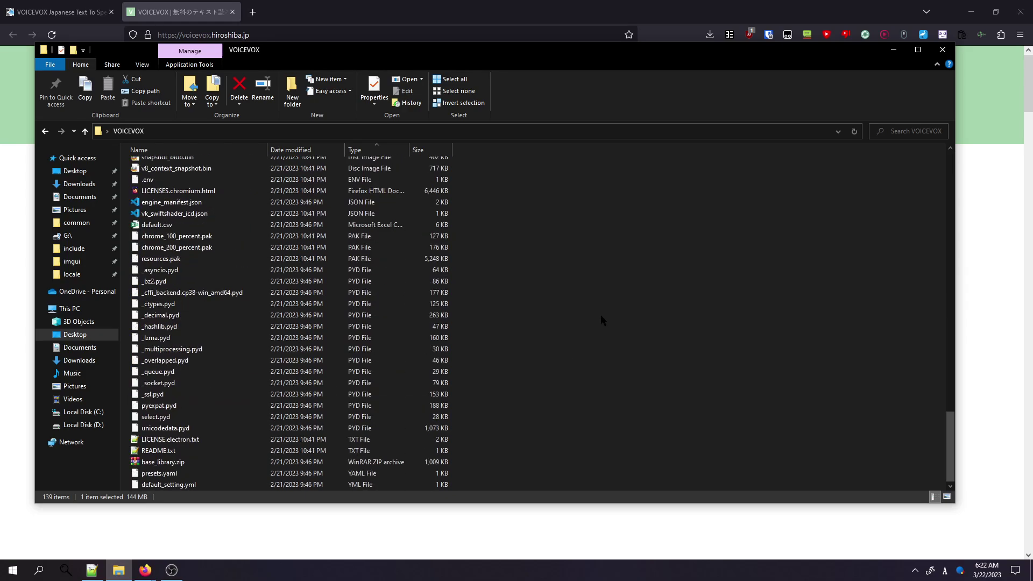
scroll(618, 377, "up", 20)
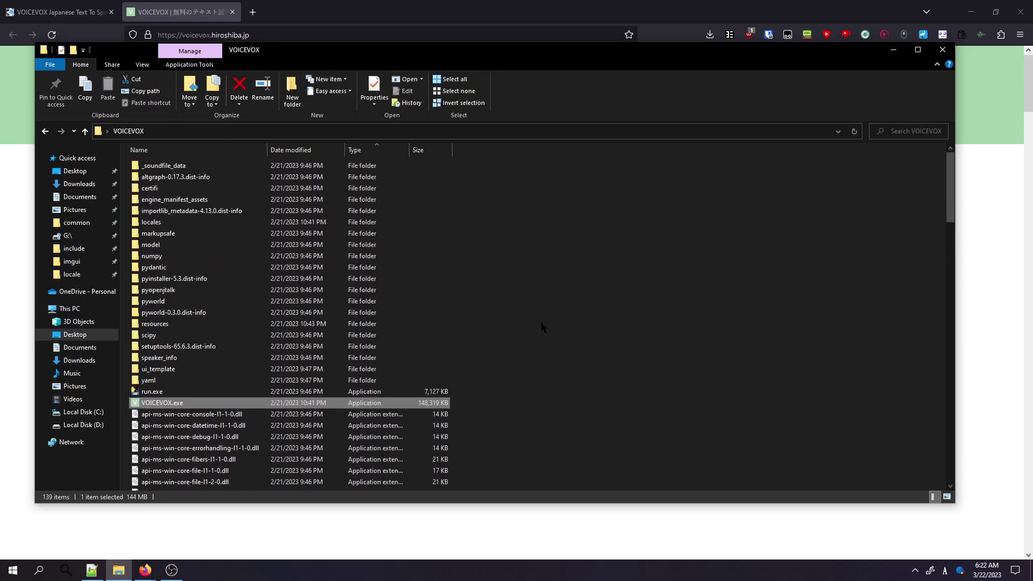
left_click(546, 283)
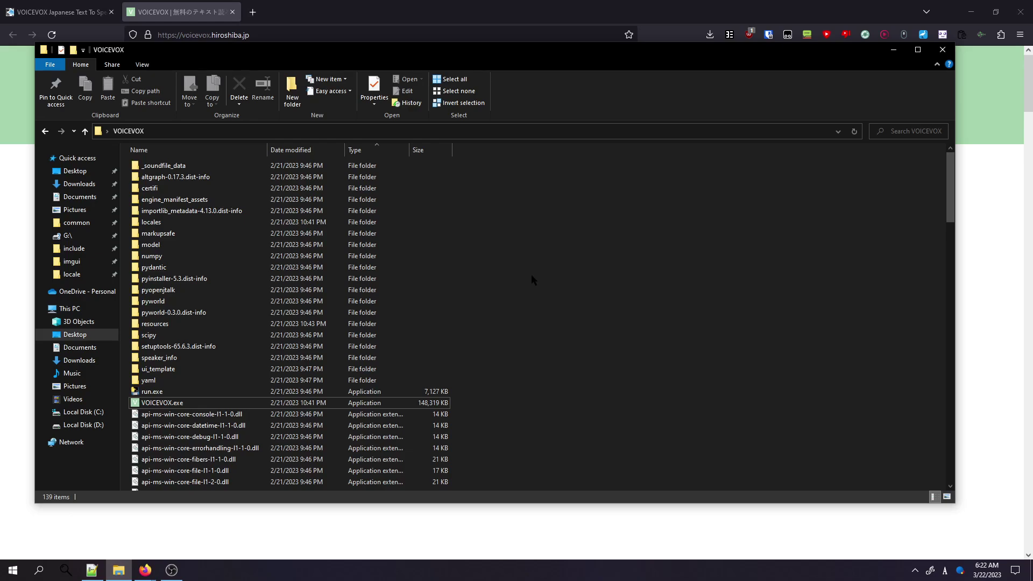
double_click(190, 404)
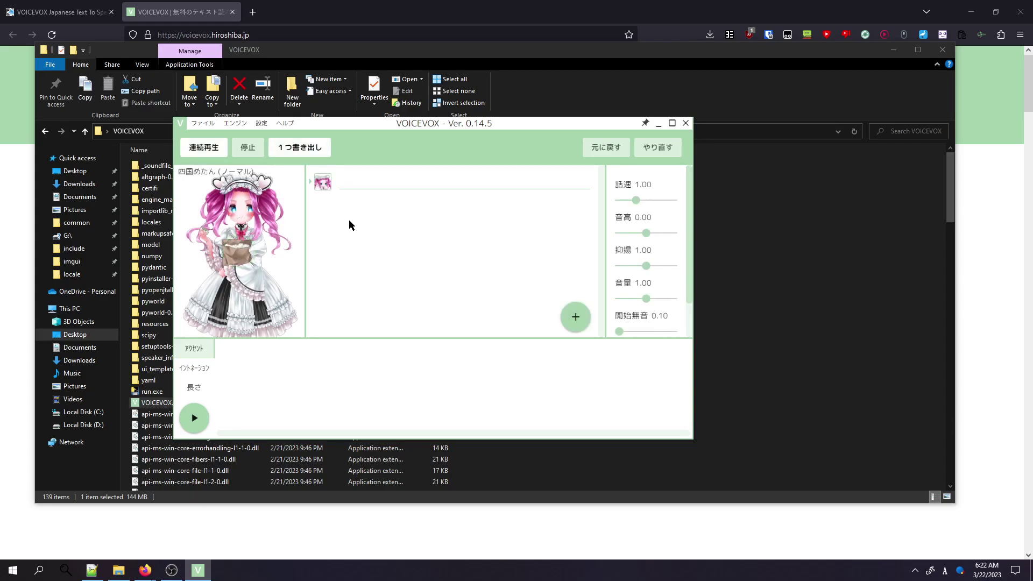
- Change the speaker to 玄野武宏, passing through ずんだもん first
left_click(321, 192)
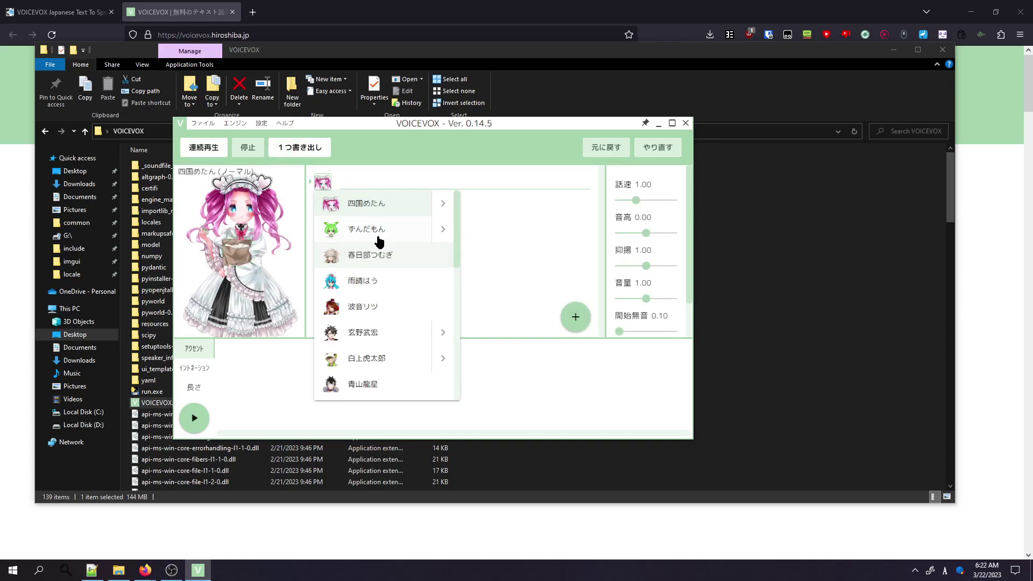
left_click(371, 239)
left_click(323, 183)
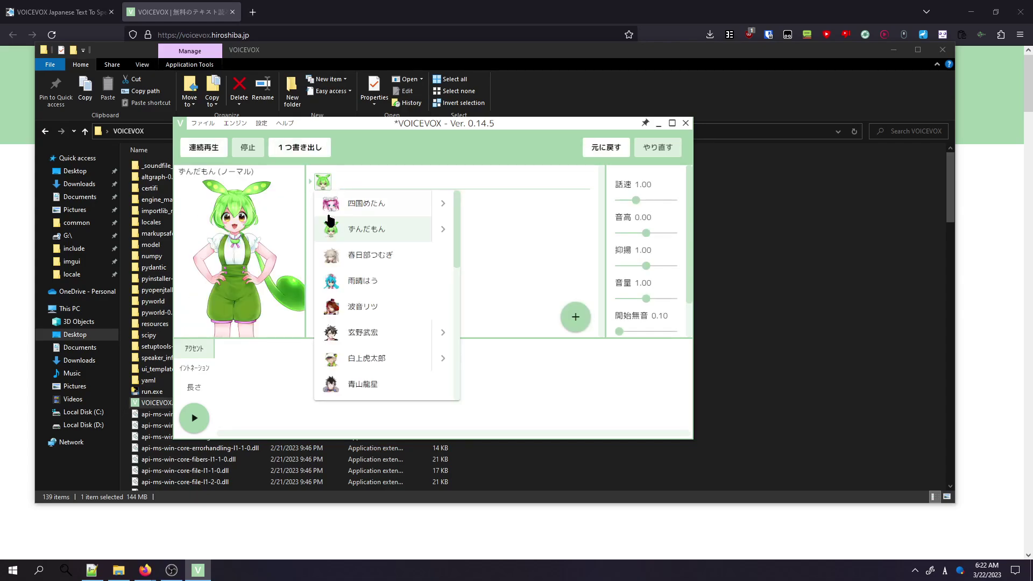
left_click(393, 339)
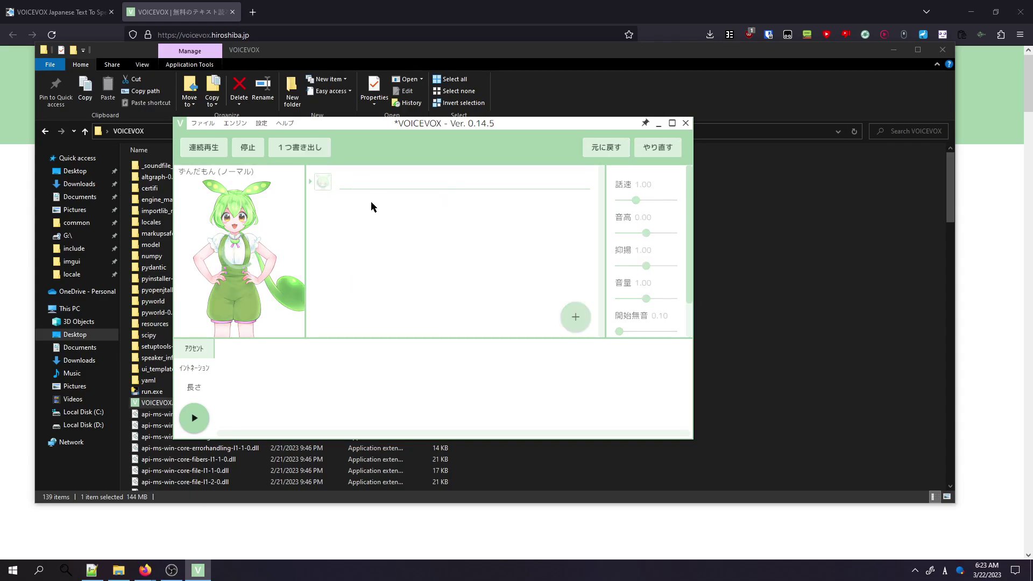
- Paste こんにちは、音声合成の世界へようこそ into the line and play it in 玄野武宏's voice
right_click(365, 184)
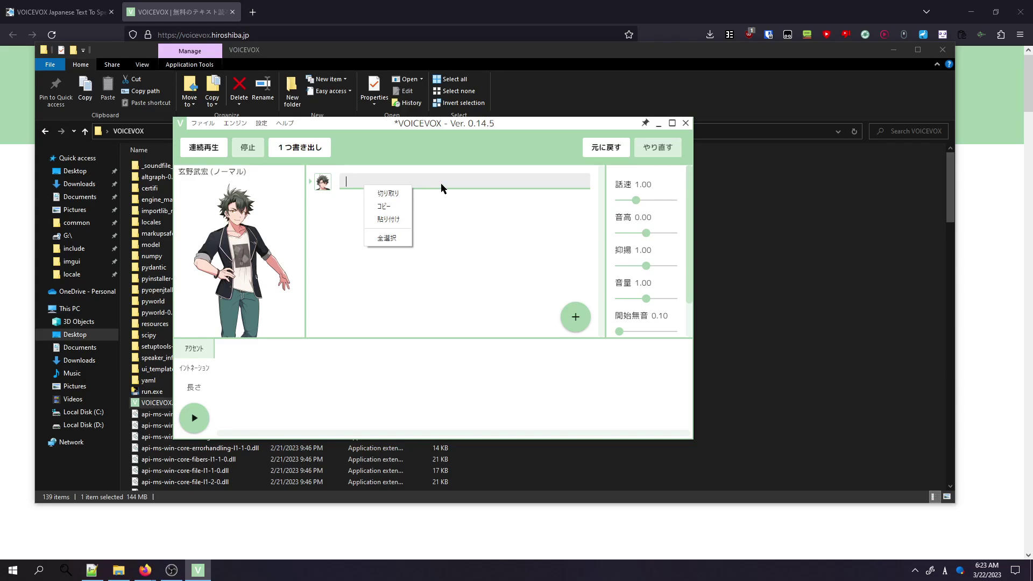
left_click(393, 238)
type("こんにちは、音声合成の世界へようこそ")
left_click(397, 294)
left_click(189, 412)
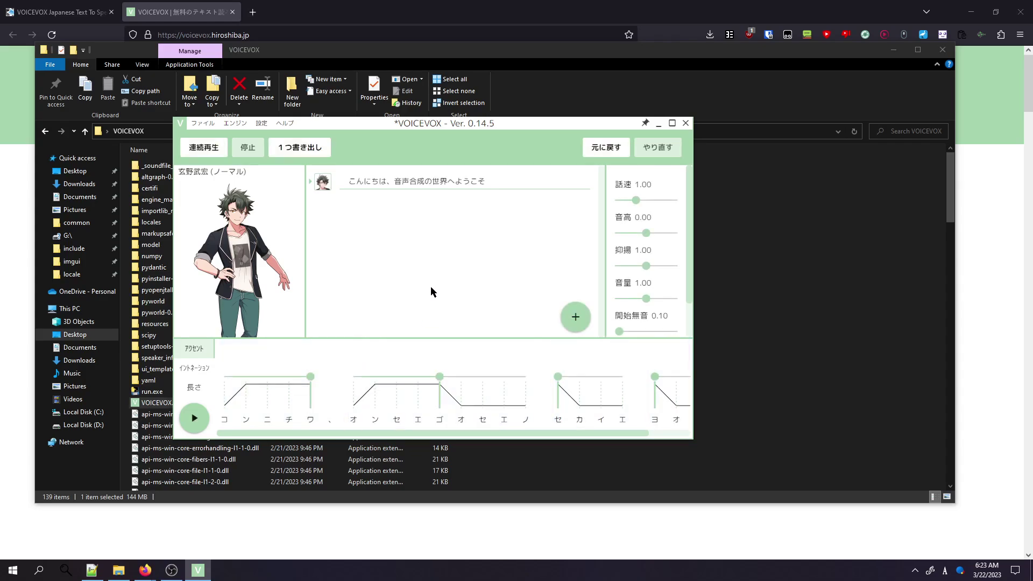
left_click(323, 183)
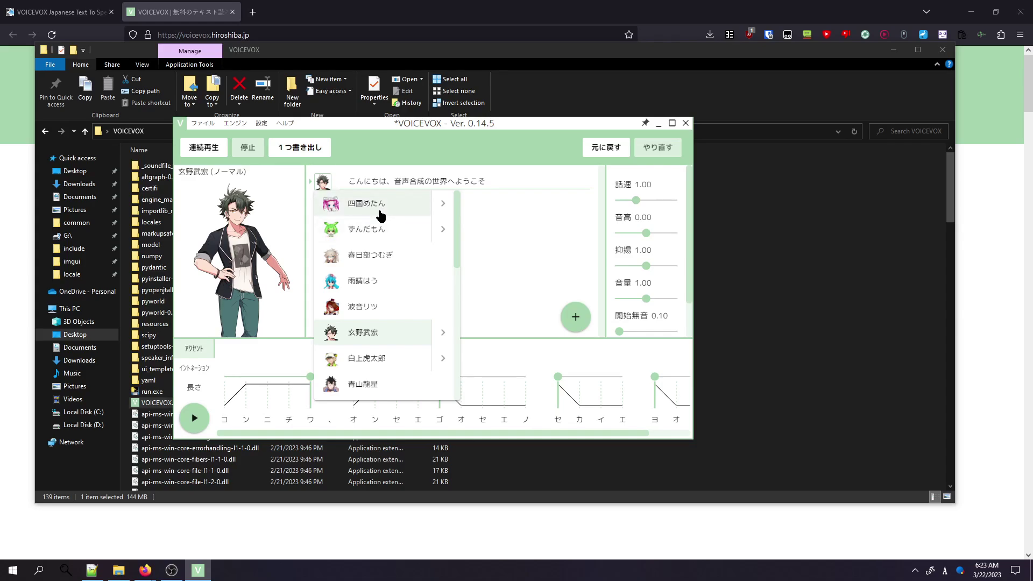
left_click(511, 227)
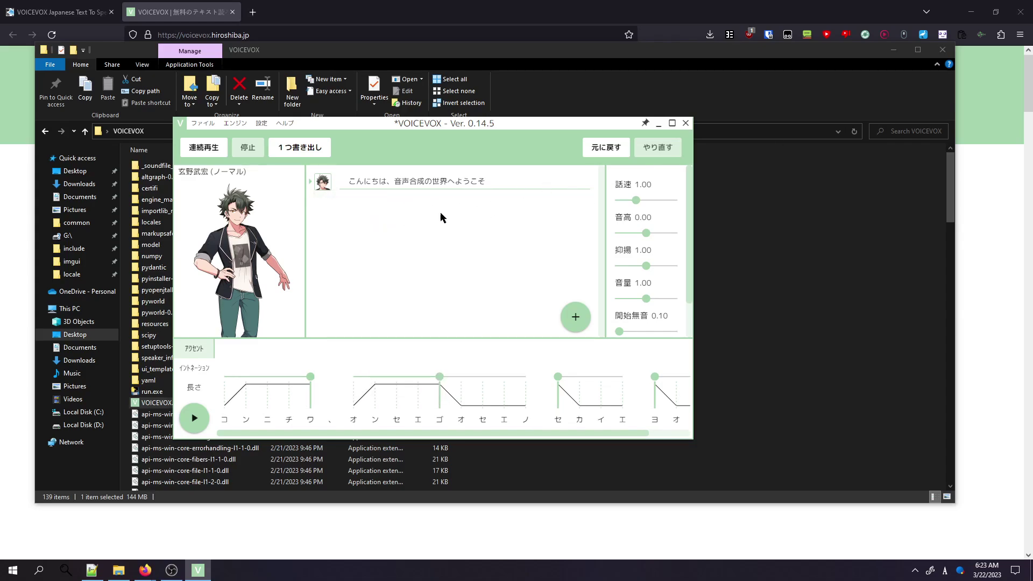
- Close VOICEVOX without saving, then start run.exe and move its engine console right
left_click(686, 123)
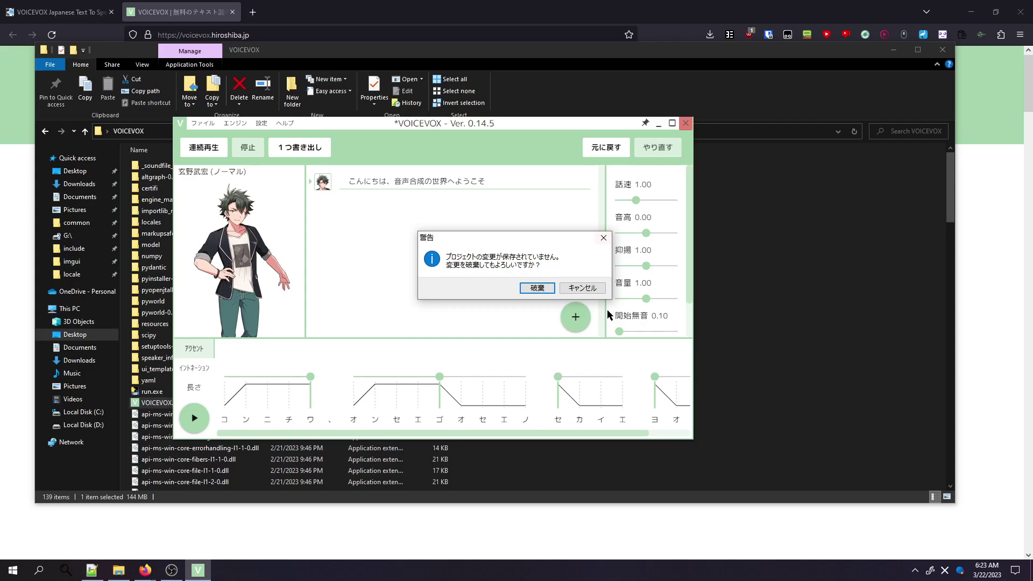
left_click(538, 289)
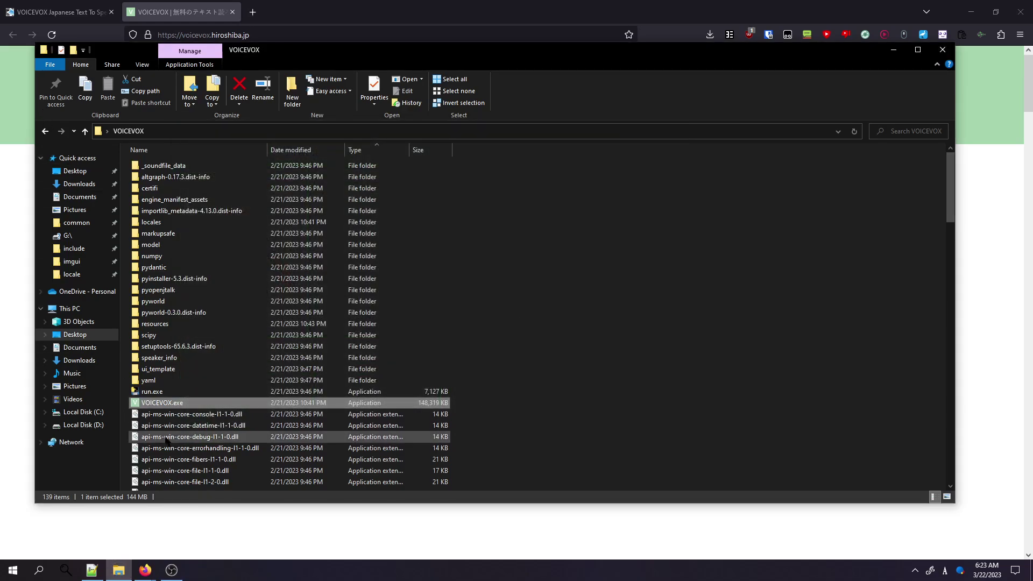
left_click(150, 392)
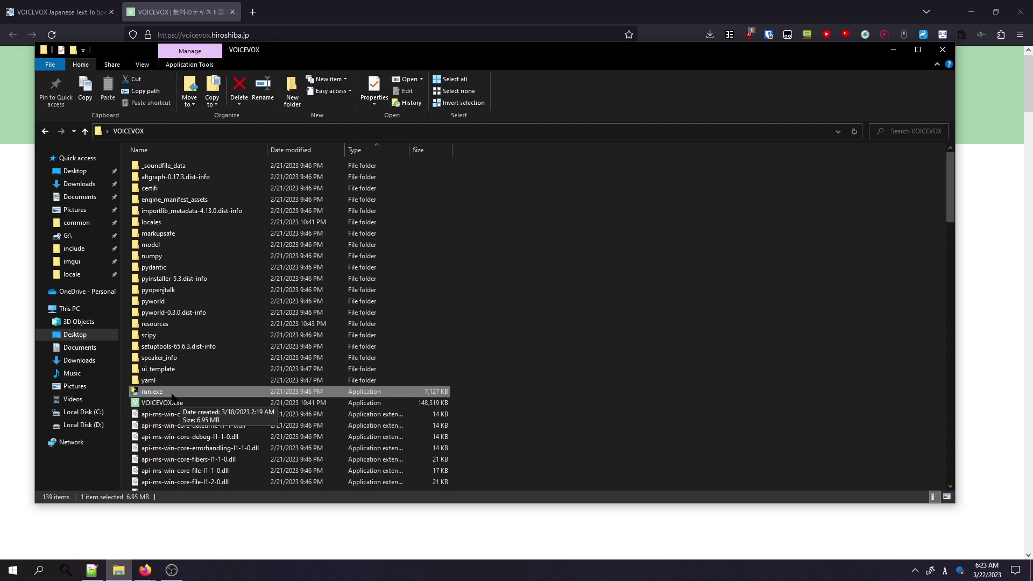
double_click(168, 394)
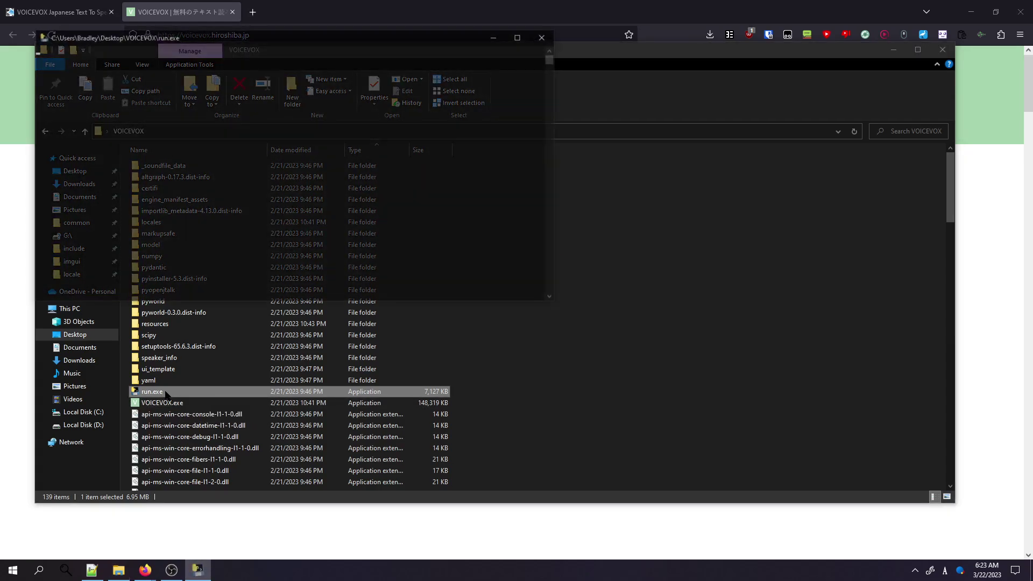
left_click_drag(140, 36, 591, 135)
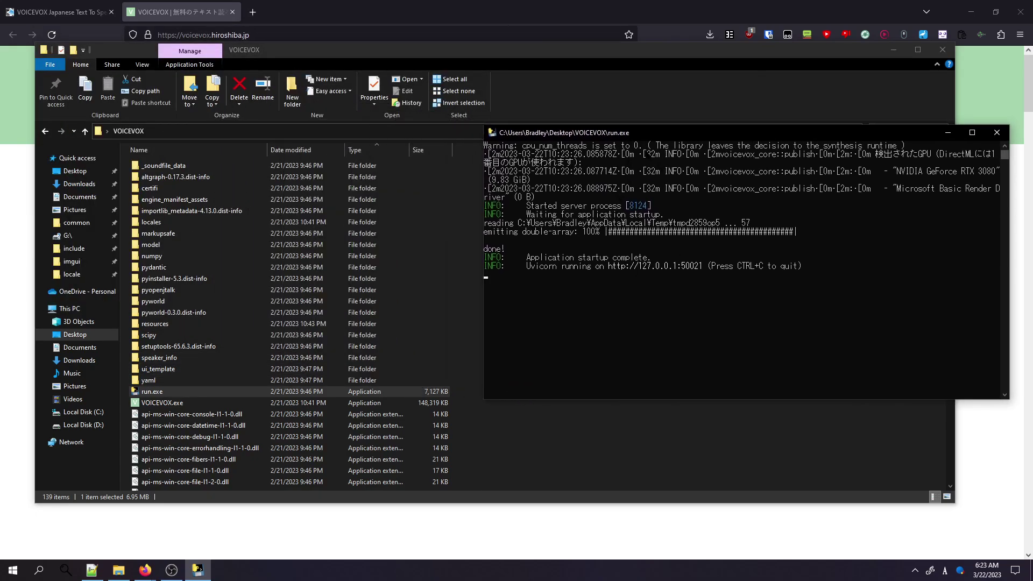
- Copy the add-on code 366960193 from the AnkiWeb page
left_click(894, 49)
left_click(64, 7)
scroll(290, 360, "down", 3)
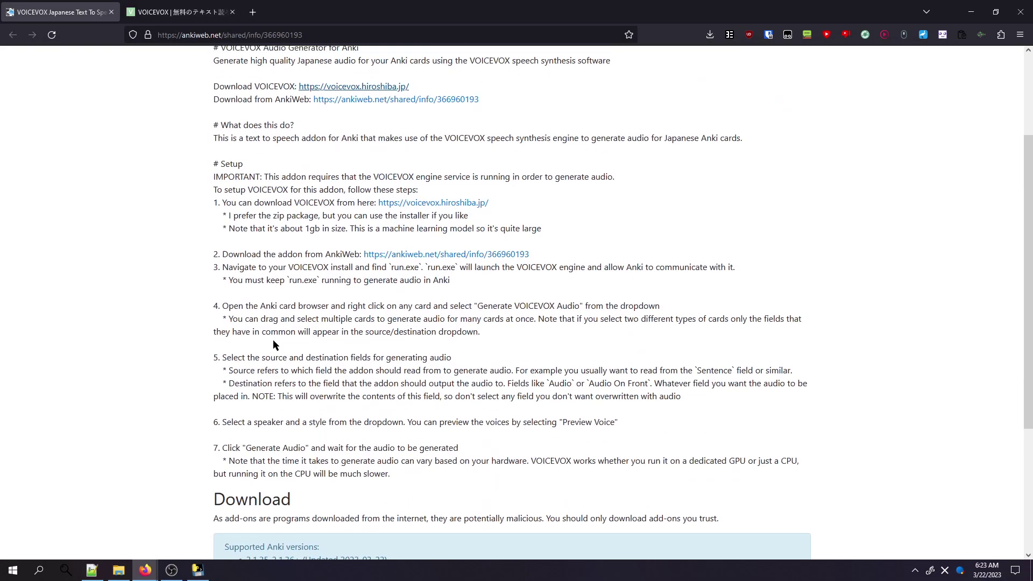
scroll(273, 340, "up", 3)
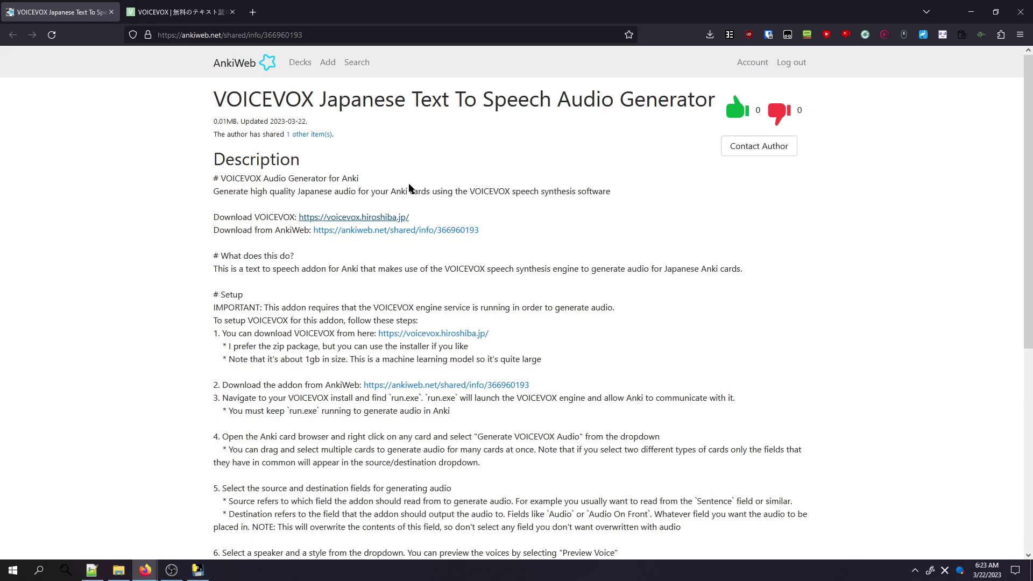
scroll(408, 183, "down", 6)
double_click(272, 422)
right_click(272, 424)
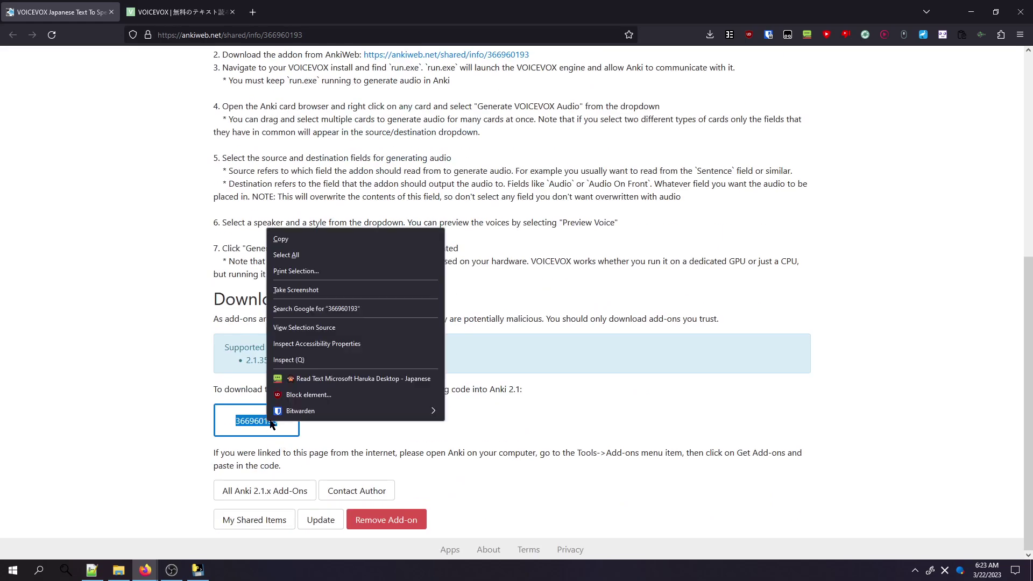
left_click(280, 238)
- Launch Anki by searching 'anki' from the Start menu
scroll(254, 484, "up", 1)
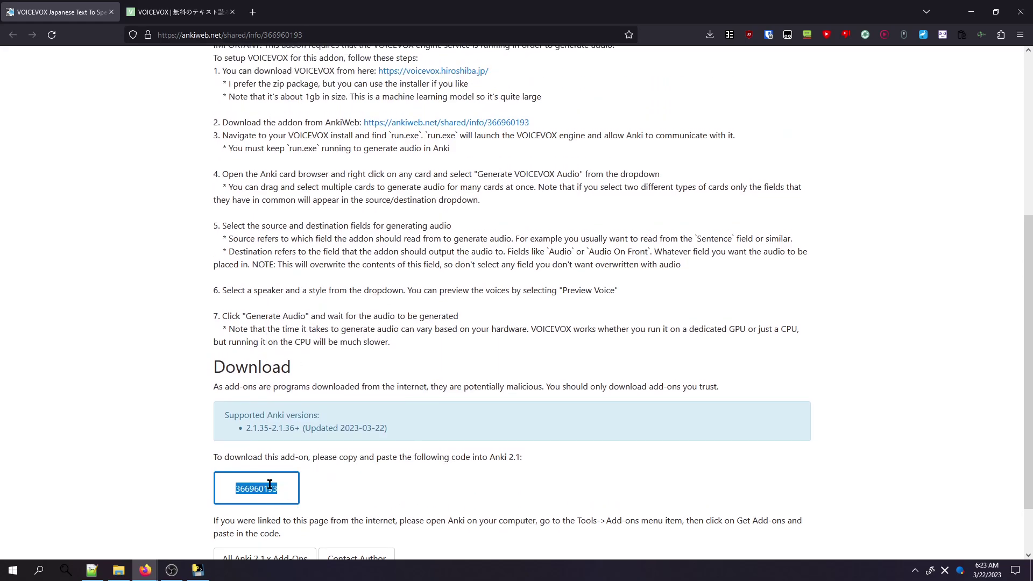
scroll(301, 490, "up", 5)
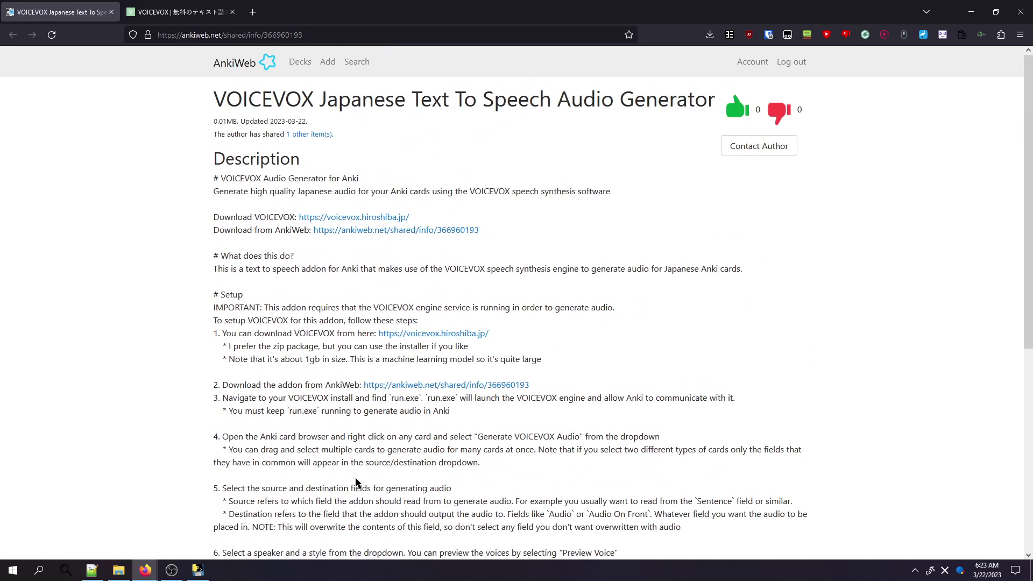
left_click(38, 570)
type("anki")
key("Return")
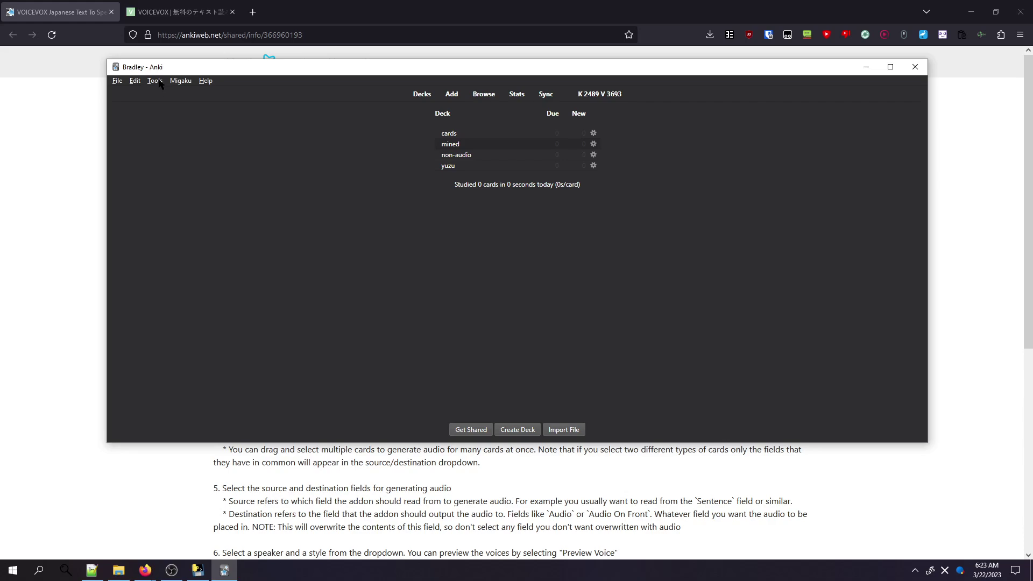
- Install the VOICEVOX add-on in Anki using the pasted code 366960193
left_click(155, 80)
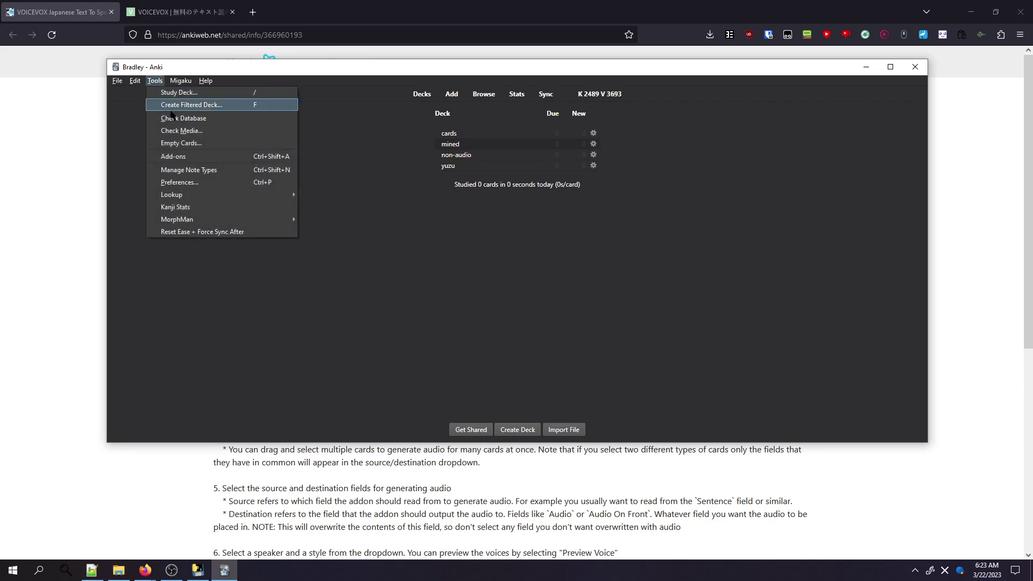
left_click(189, 156)
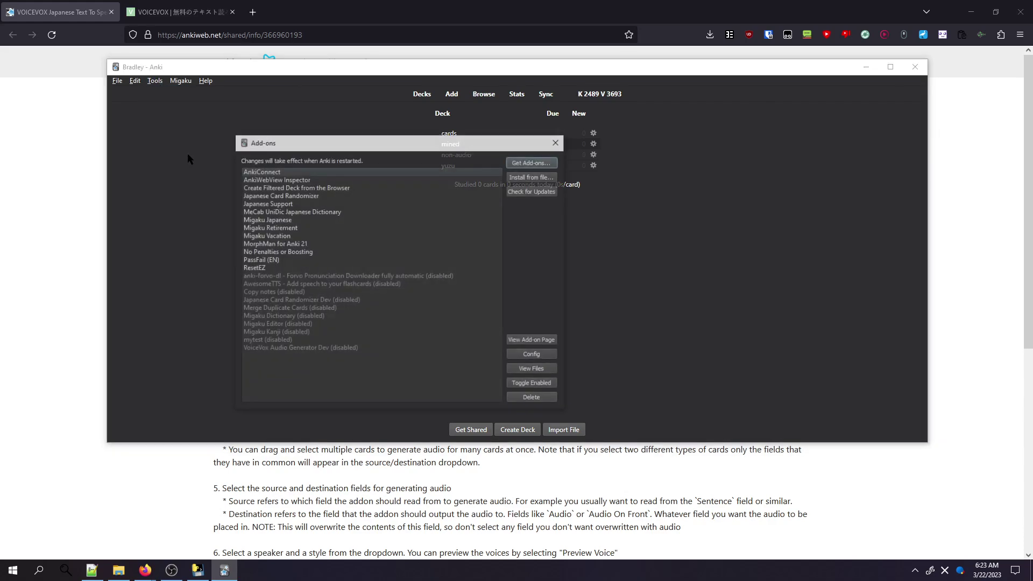
left_click(532, 163)
key("ctrl+v")
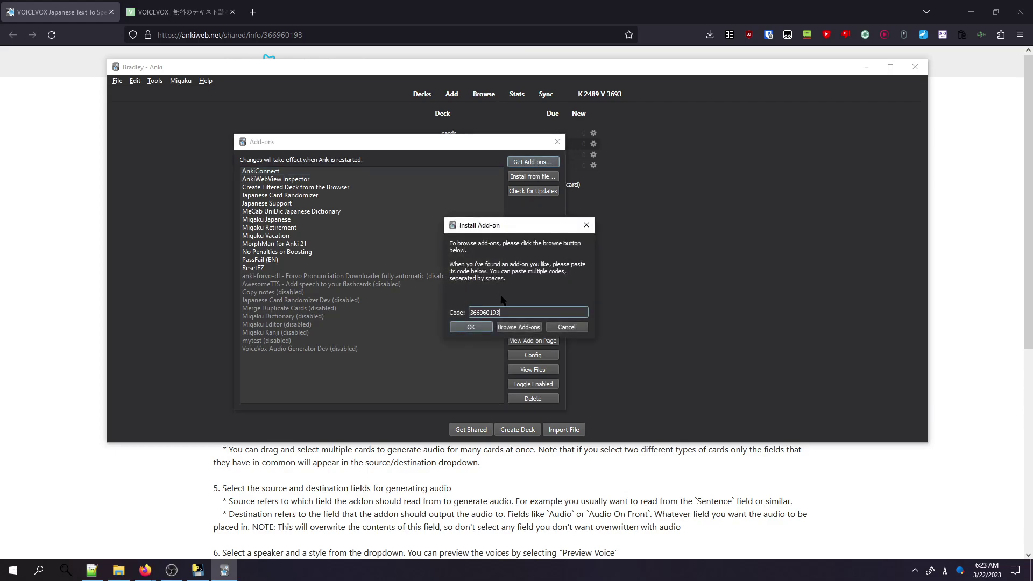
left_click(471, 327)
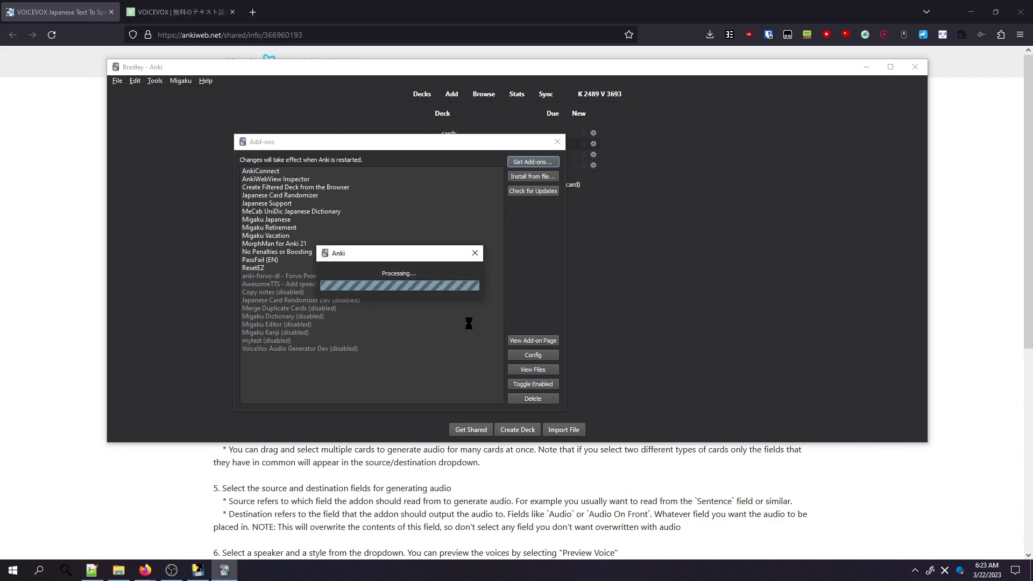
left_click(469, 292)
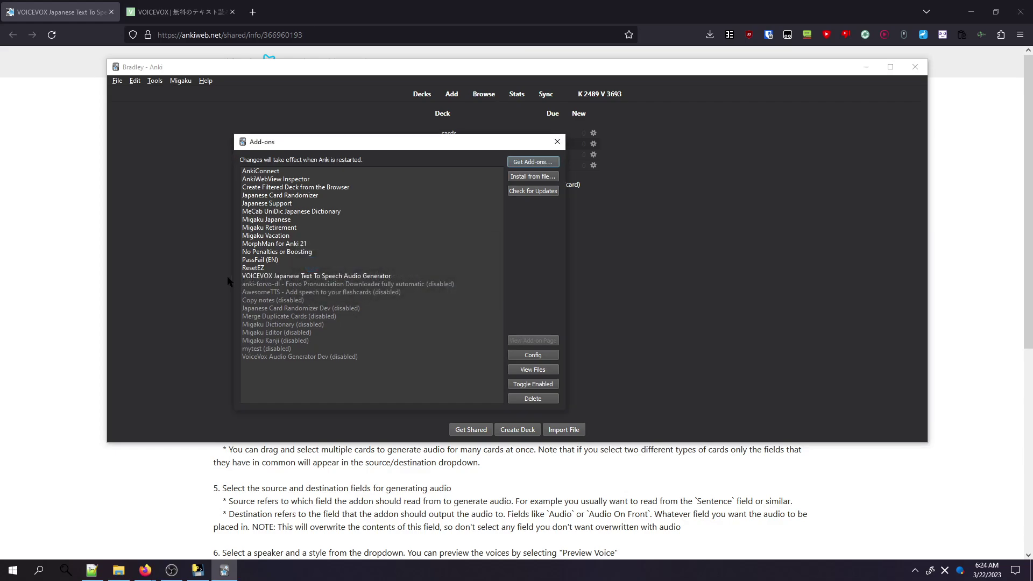
- Close the Add-ons window and quit Anki
left_click(263, 276)
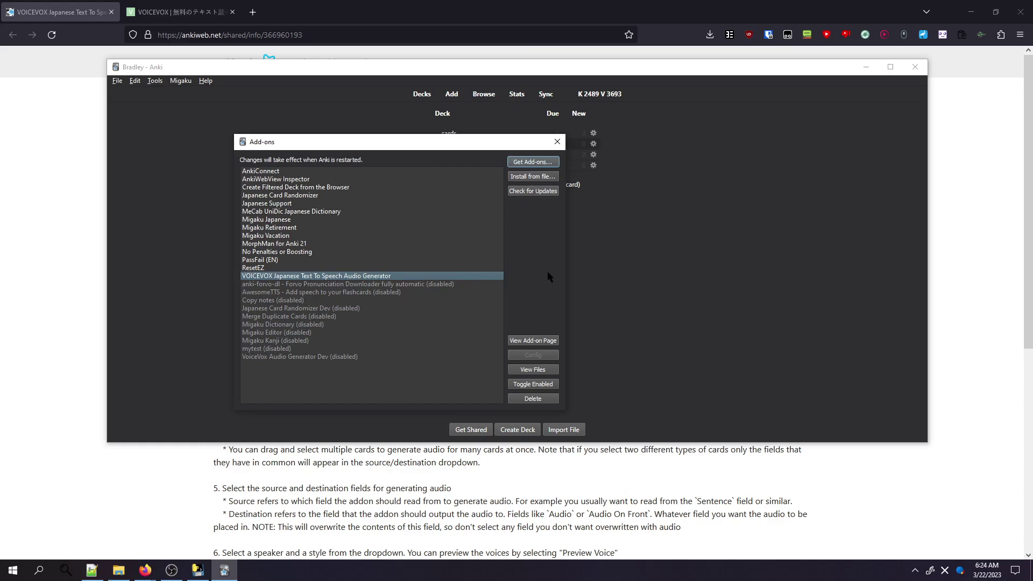
left_click(558, 142)
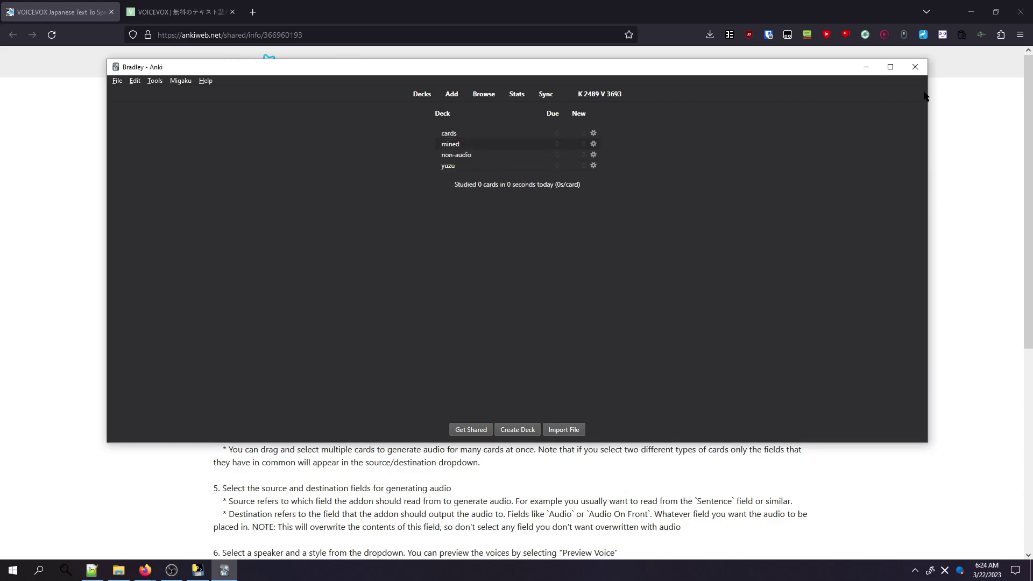
left_click(916, 67)
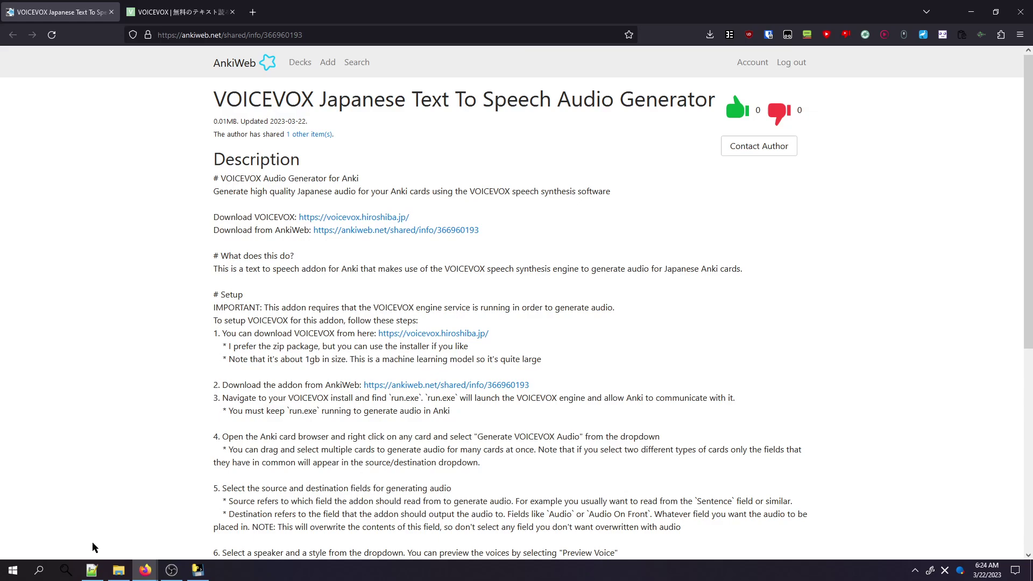
- Relaunch Anki from Windows search to show the cards, mined, non-audio and yuzu decks
left_click(38, 568)
type("an")
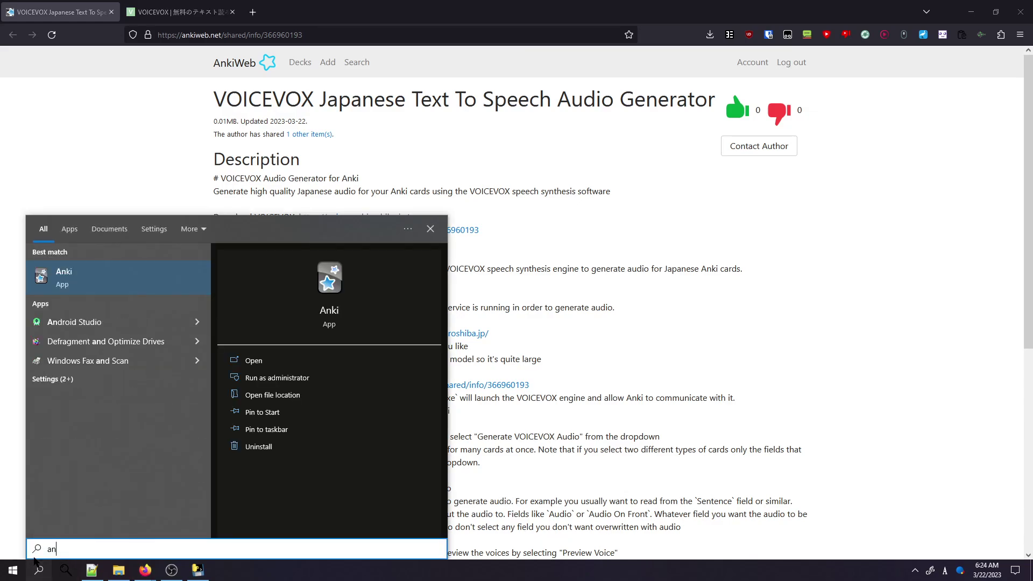
type("ki")
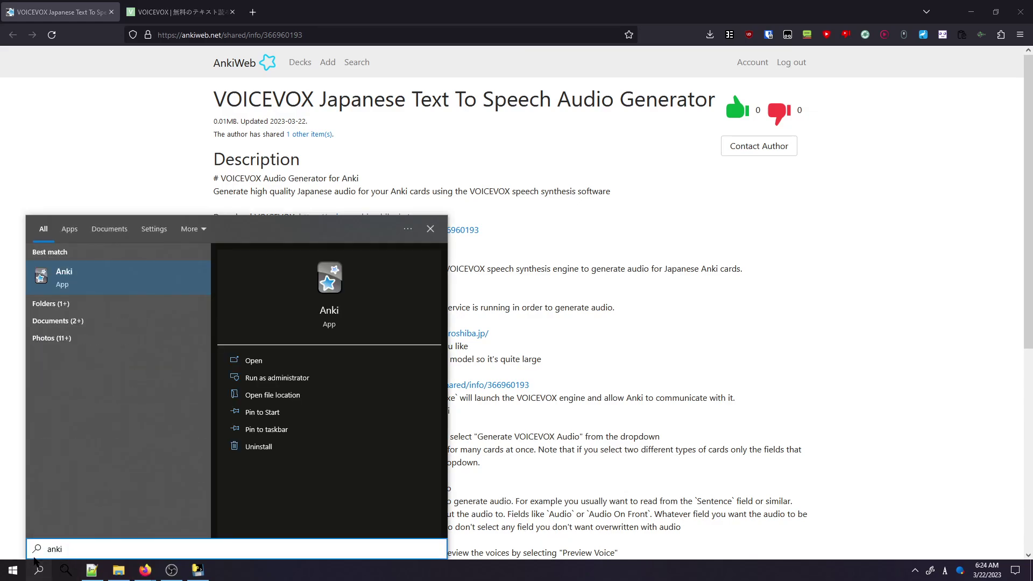
key("Return")
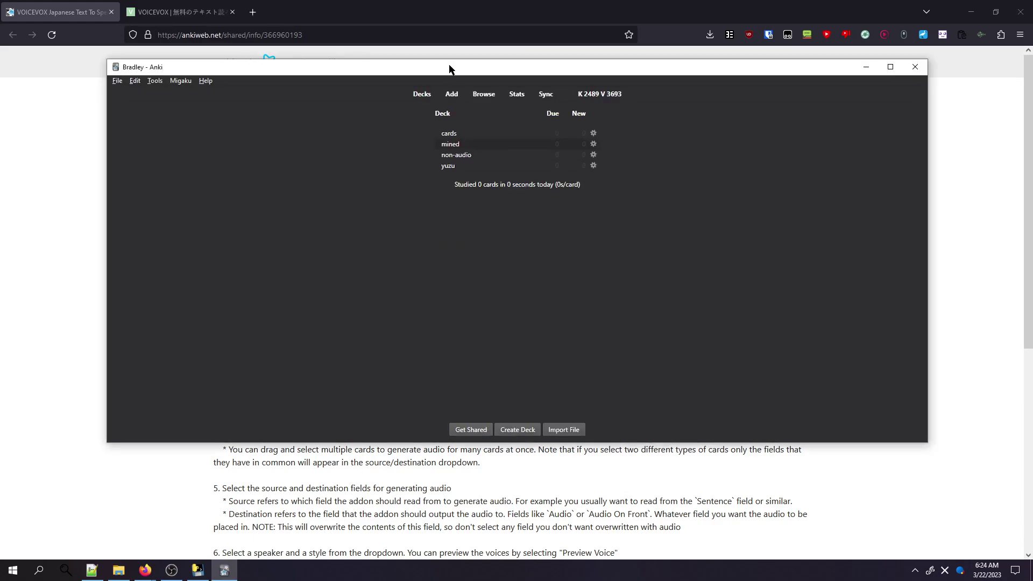
- Open Anki's card browser and minimize the VOICEVOX engine console
left_click(485, 95)
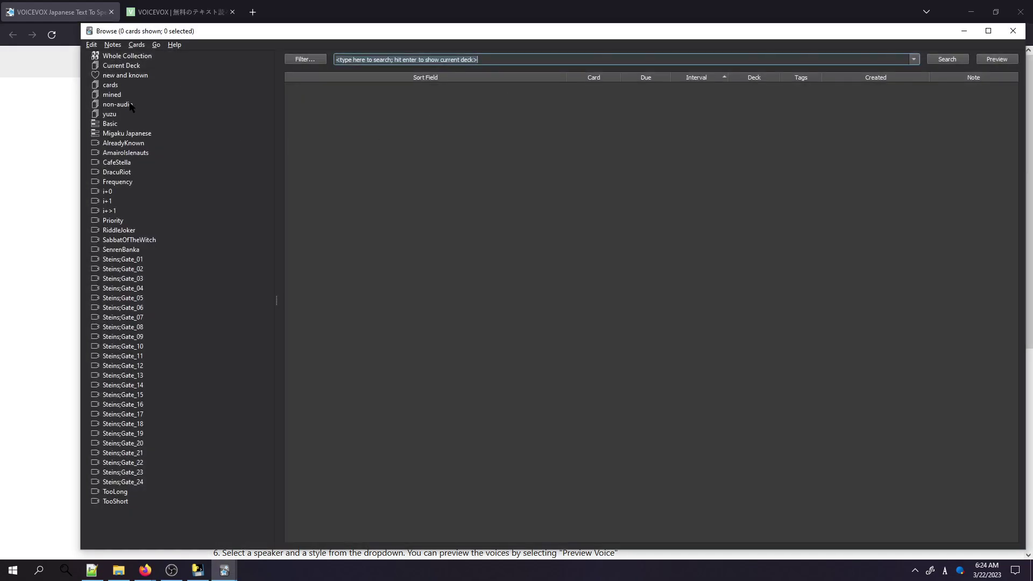
left_click(198, 570)
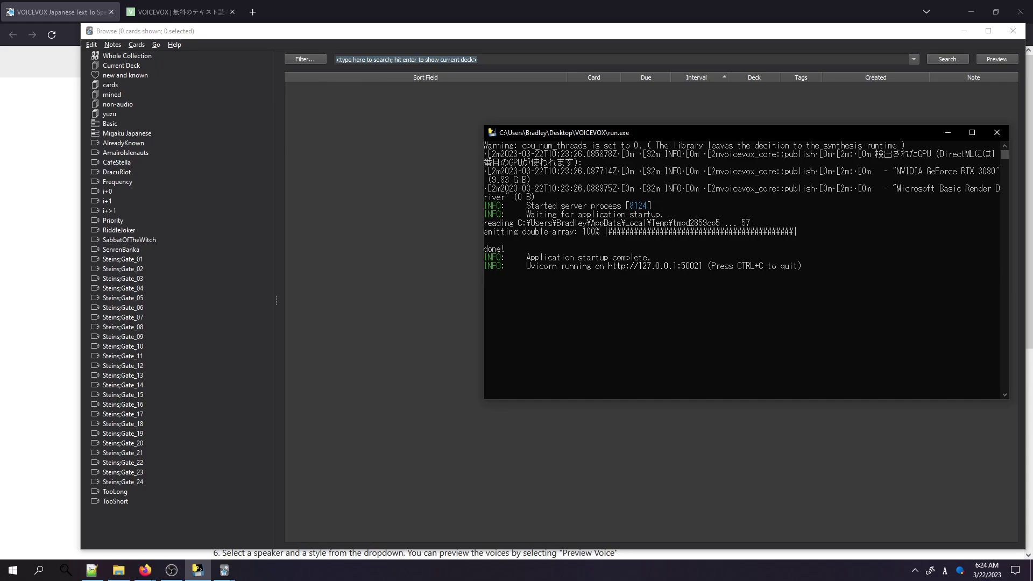
left_click(948, 132)
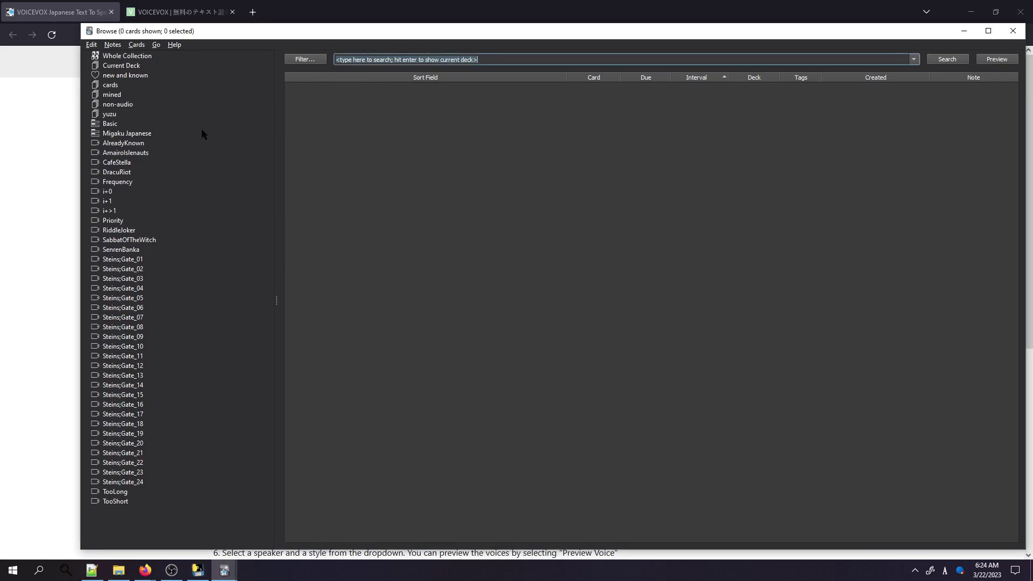
- Show the non-audio deck and step down four cards to the 憐憫, 同情 note
left_click(119, 104)
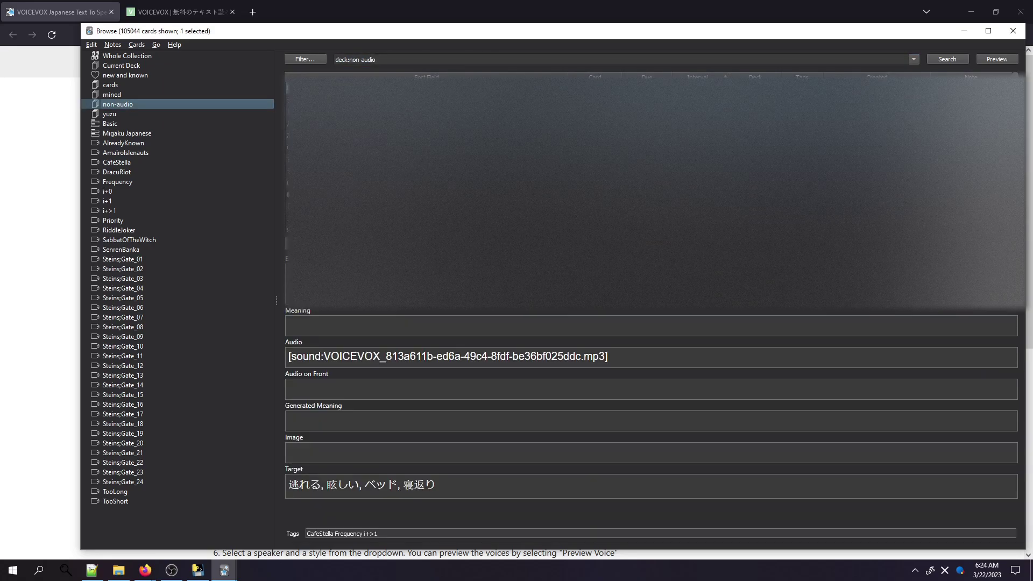
key("Down")
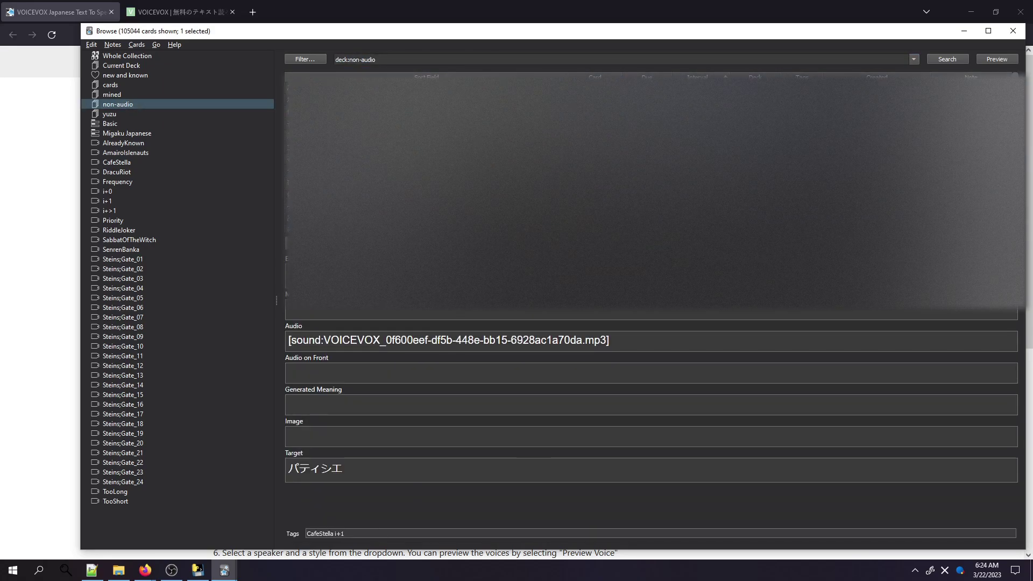
key("Down")
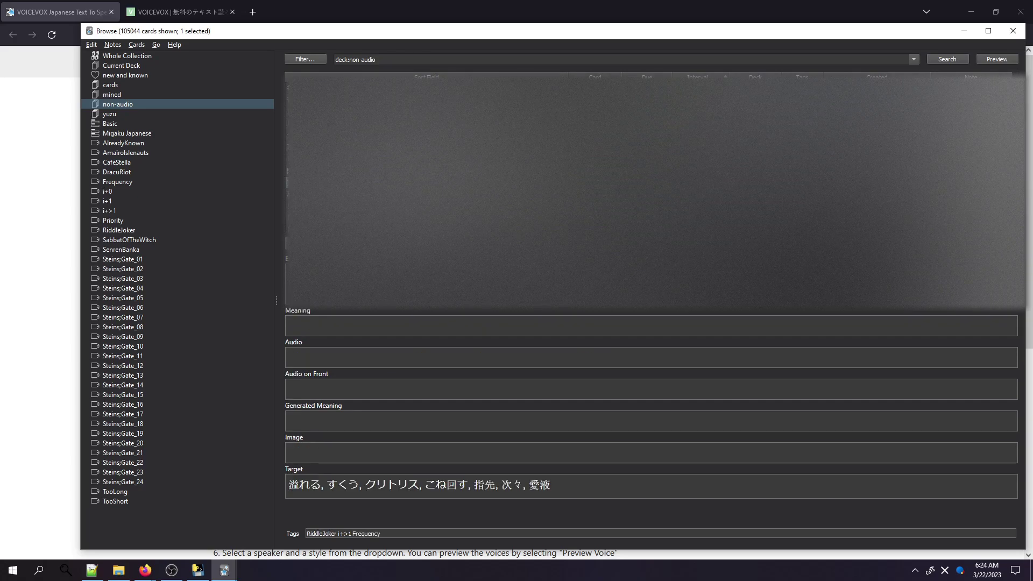
key("Down")
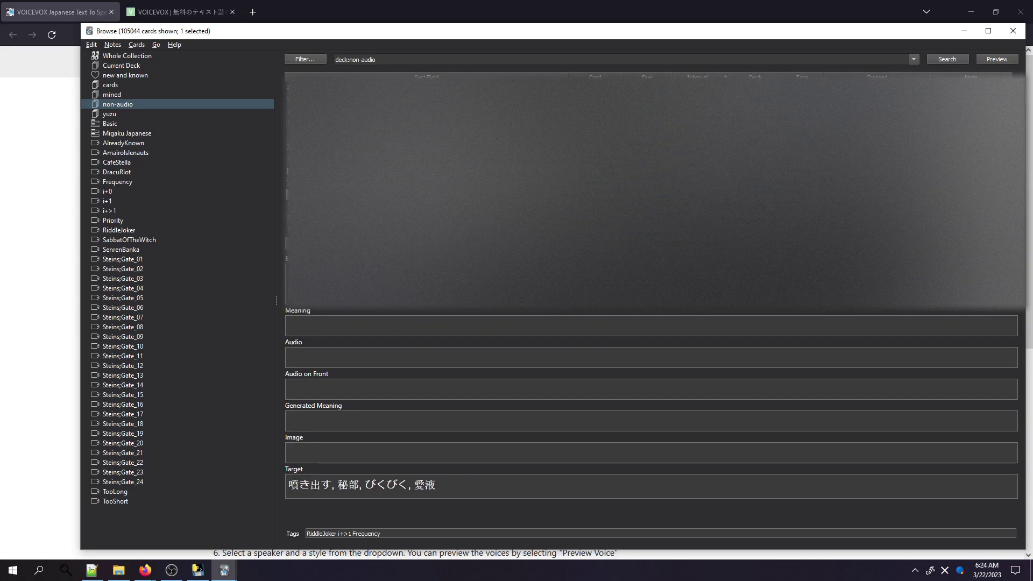
key("Down")
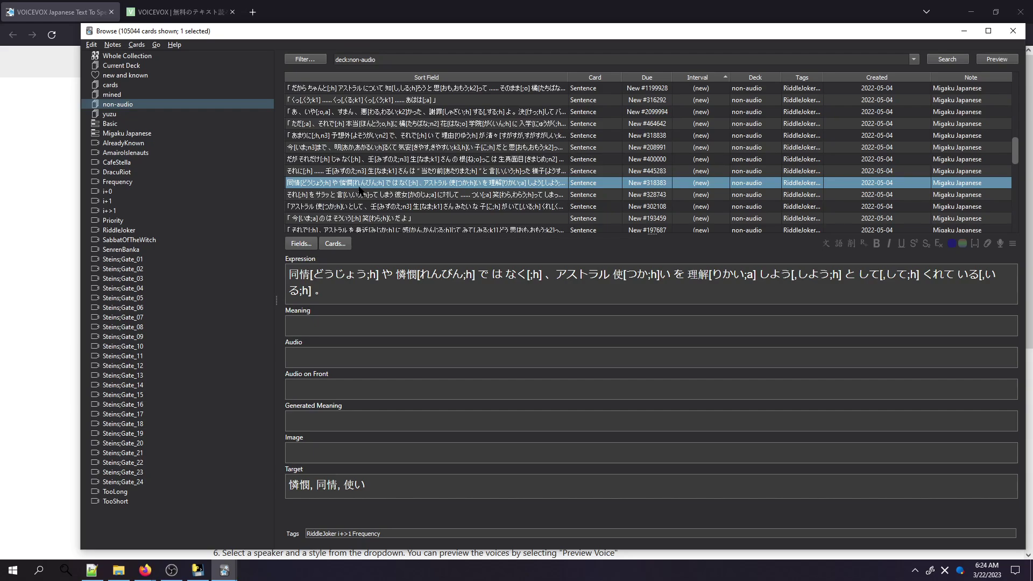
- Start Generate VOICEVOX Audio on a single card, then cancel without generating
right_click(351, 186)
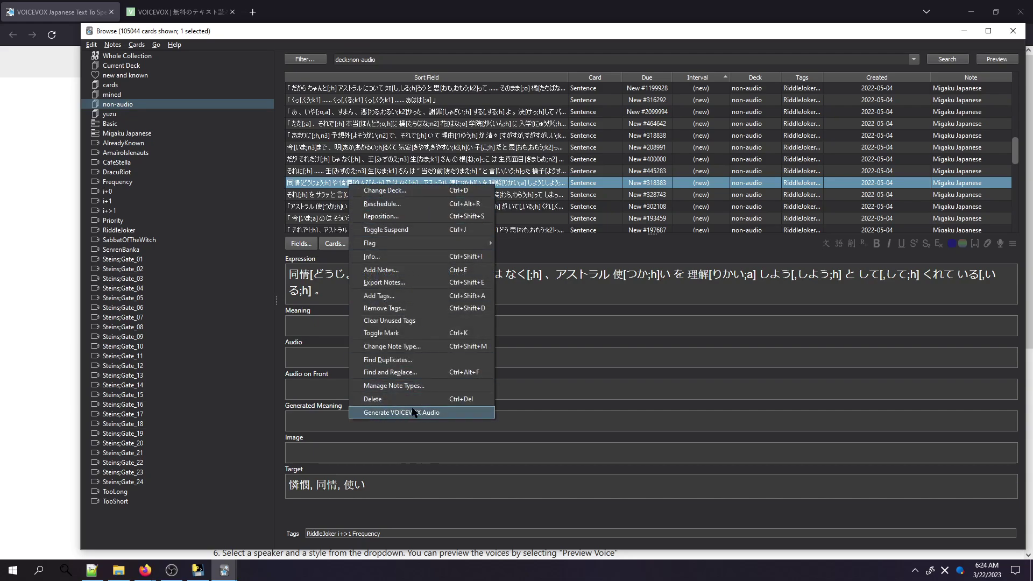
left_click(442, 414)
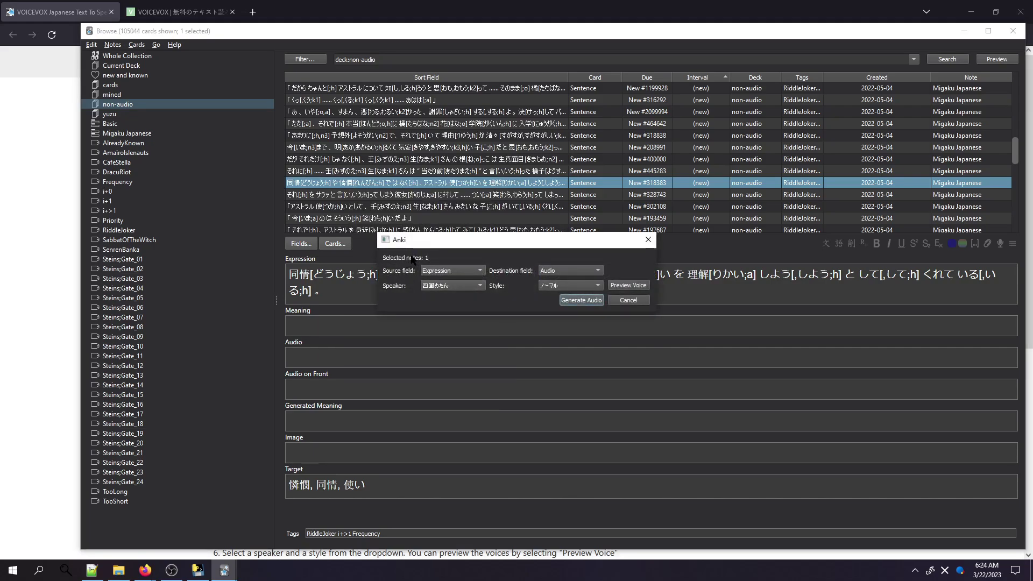
left_click(647, 240)
- Select nine cards, open Generate VOICEVOX Audio for them, and expand the Source field list
scroll(438, 190, "down", 2)
left_click(432, 138)
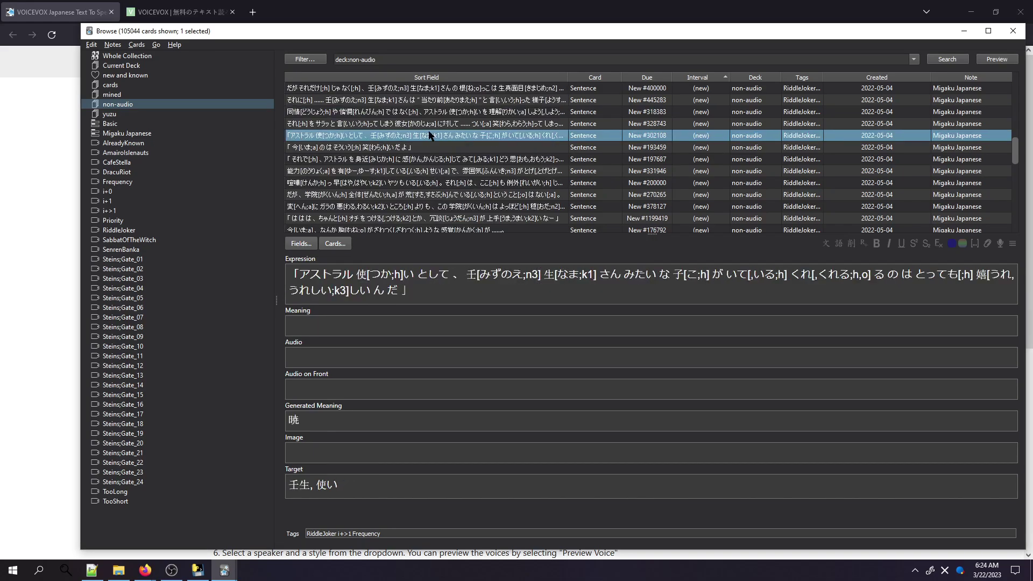
left_click_drag(421, 114, 454, 208)
right_click(454, 206)
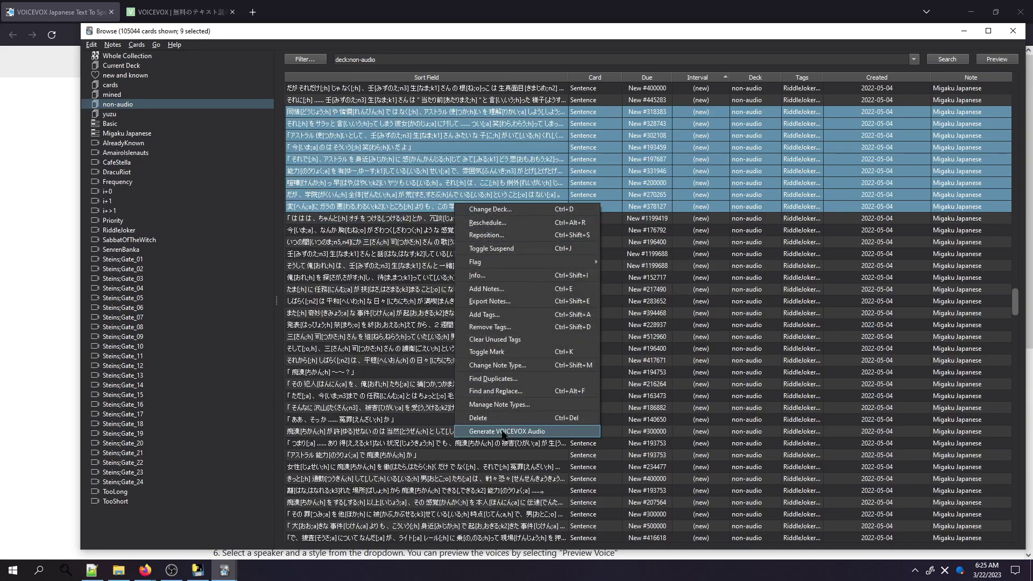
left_click(503, 433)
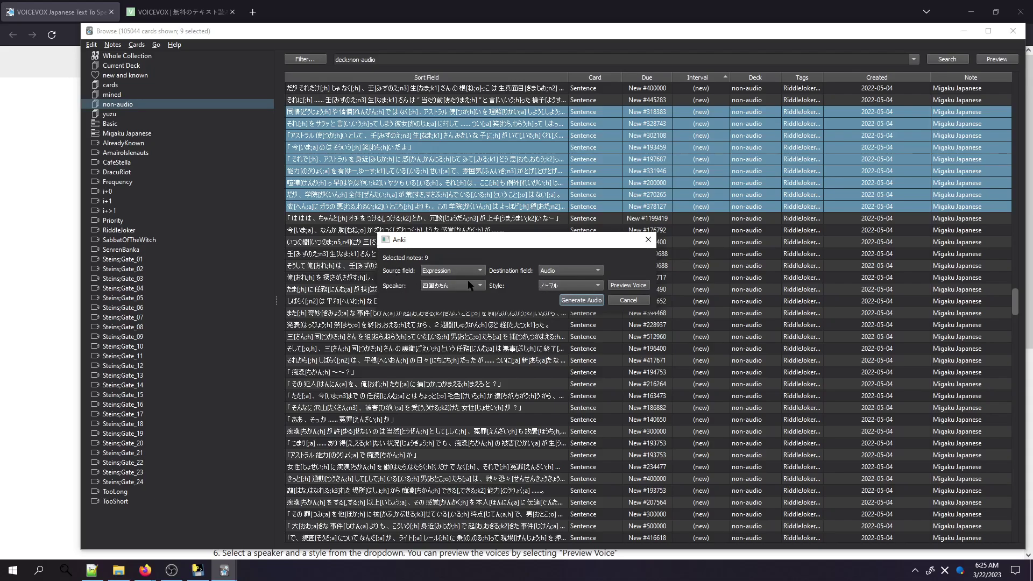
left_click(441, 273)
- Close the audio dialog with Expression kept as source, then inspect one card's Expression text and empty Audio field
left_click(440, 271)
left_click(648, 240)
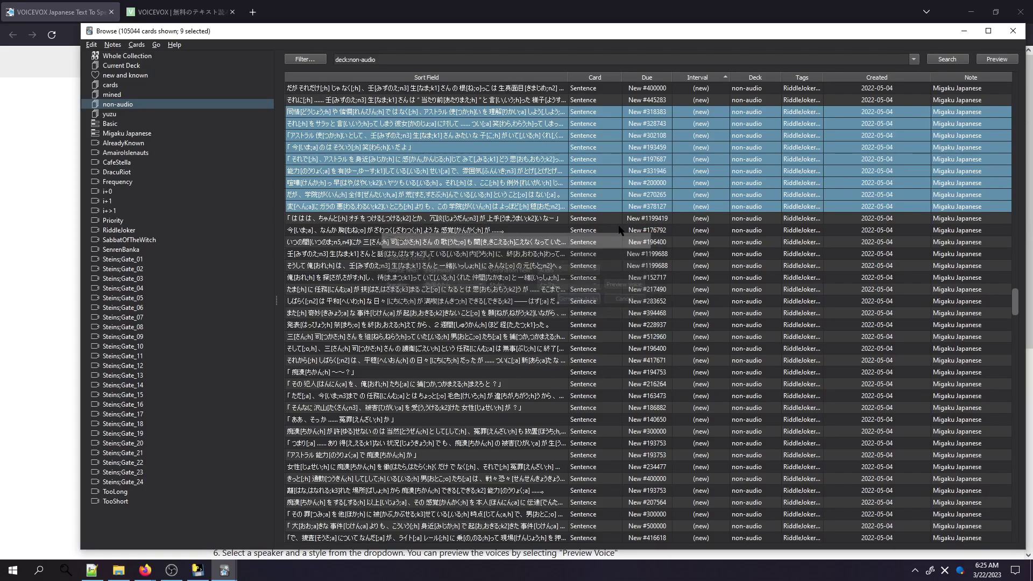
left_click(466, 114)
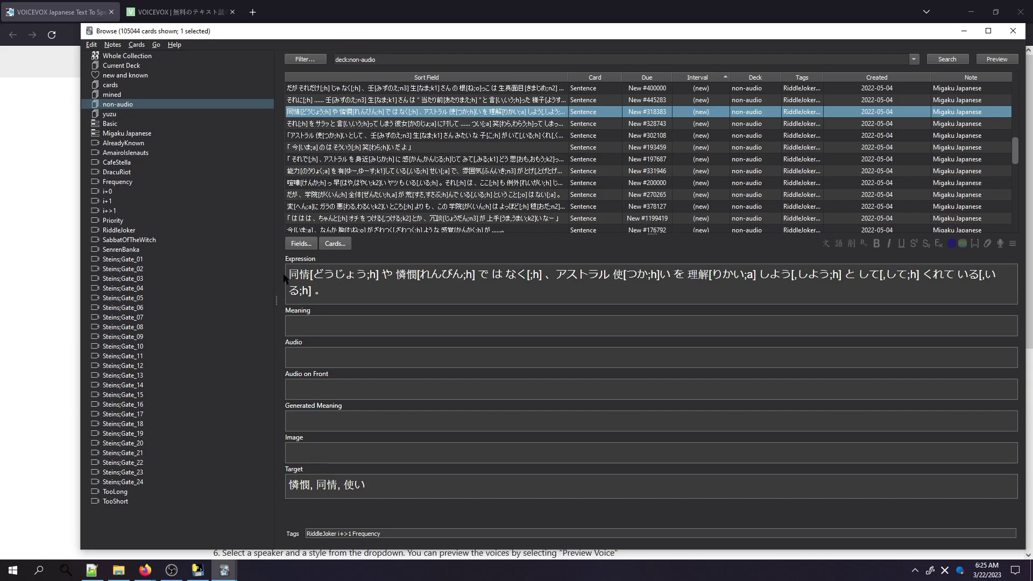
left_click_drag(291, 276, 331, 294)
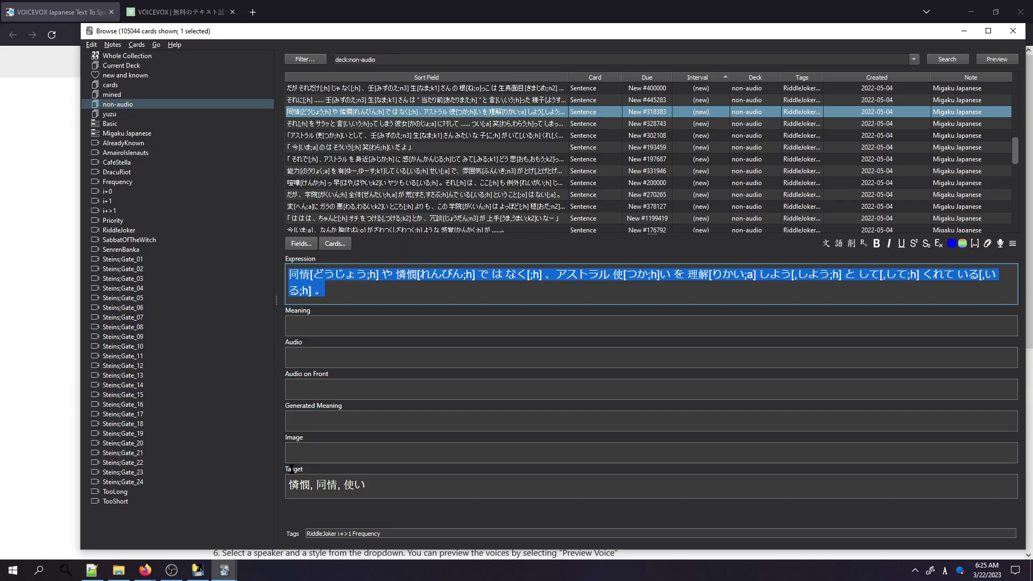
left_click(295, 360)
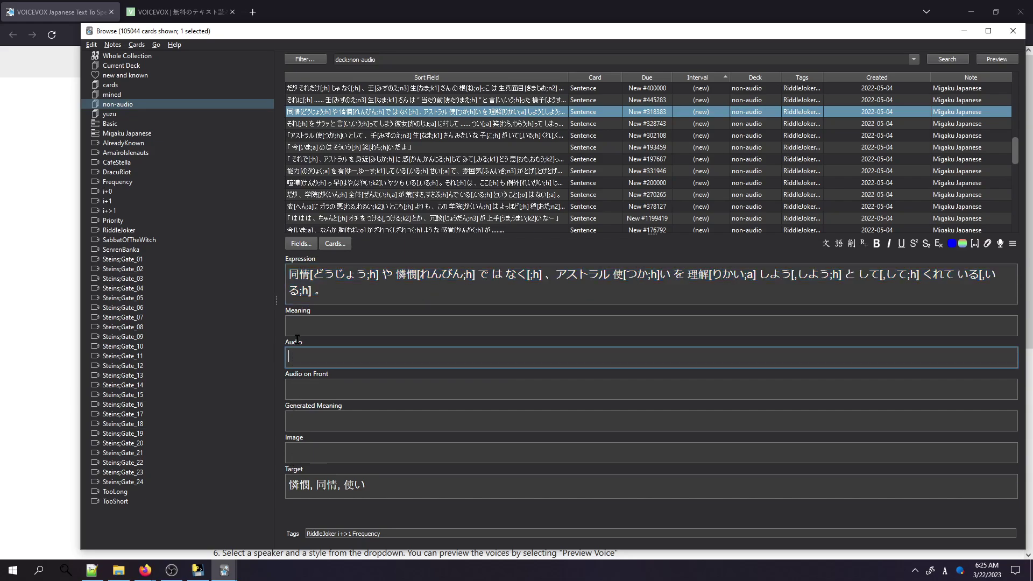
- Select twelve cards down the browser list
right_click(366, 117)
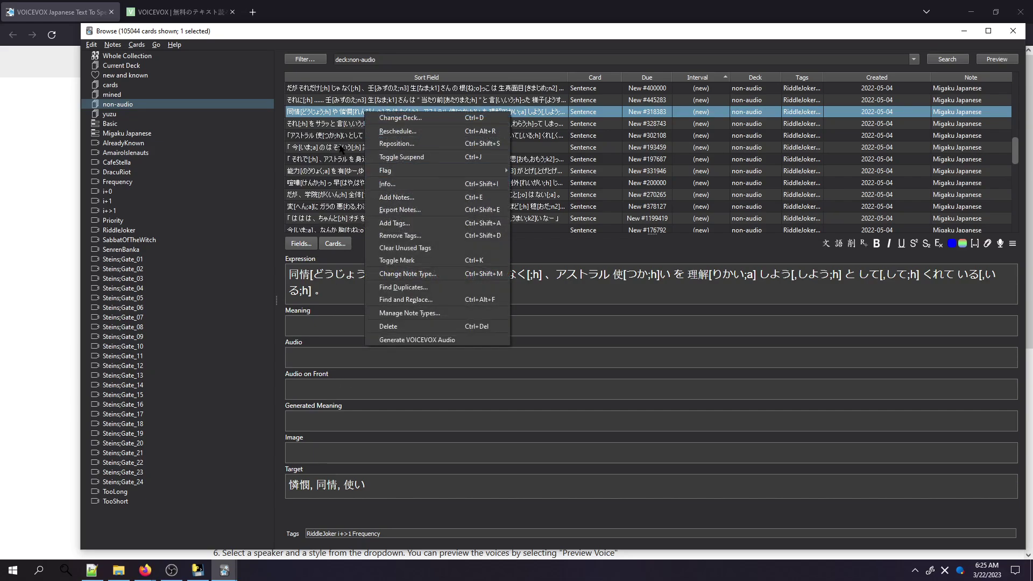
left_click(331, 111)
left_click_drag(331, 111, 376, 243)
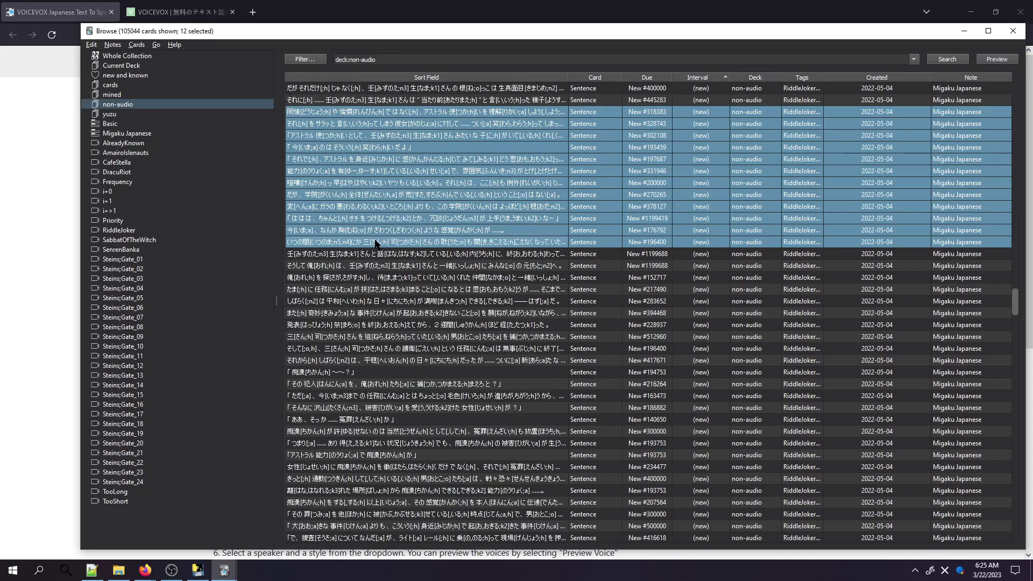
- Open VOICEVOX audio generation for the twelve cards, mapping Expression to Audio
right_click(376, 243)
left_click(419, 472)
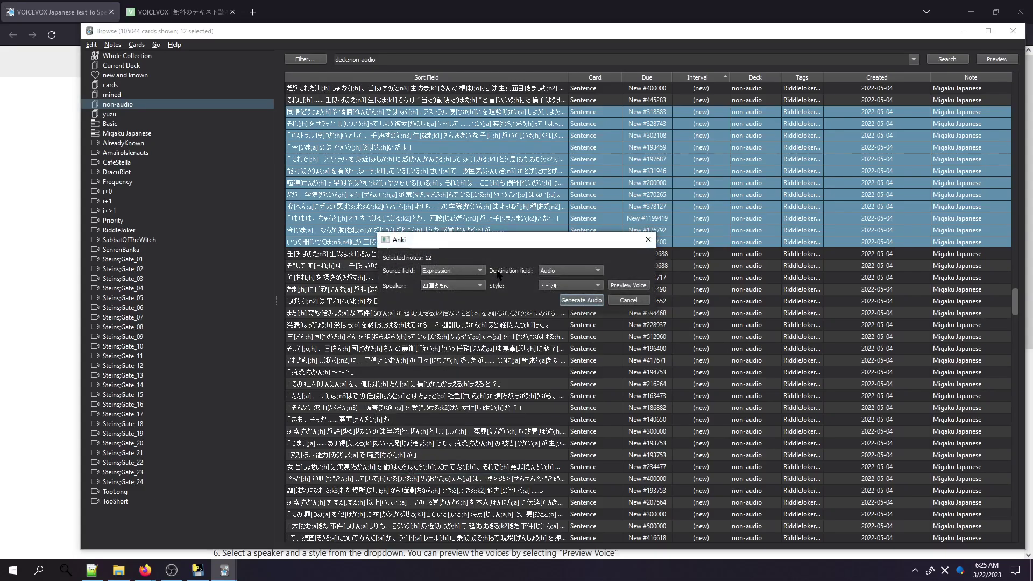
left_click(475, 272)
left_click(472, 273)
left_click(565, 270)
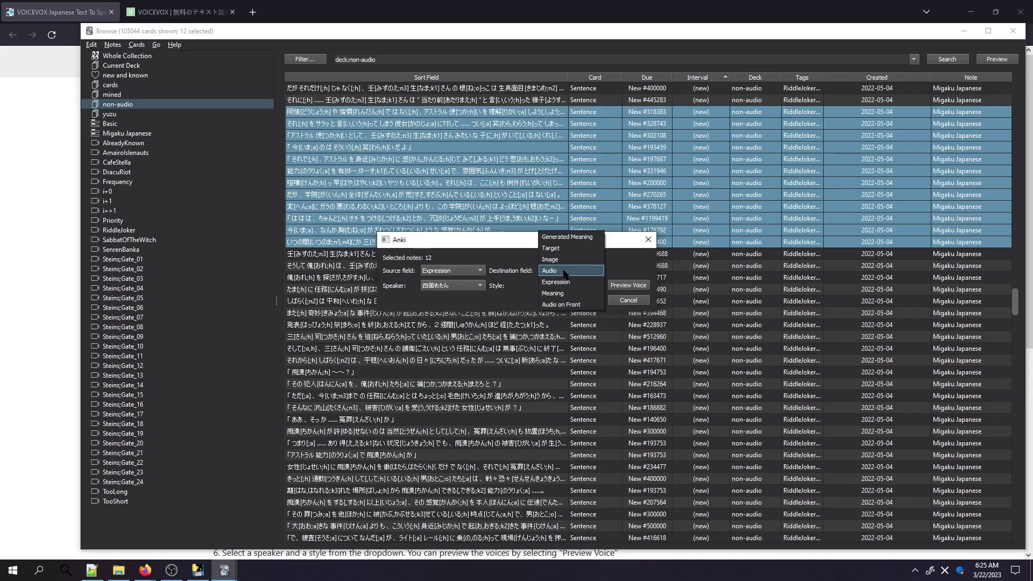
left_click(565, 271)
- Choose 四国めたん as the speaker and play a voice preview
left_click(441, 286)
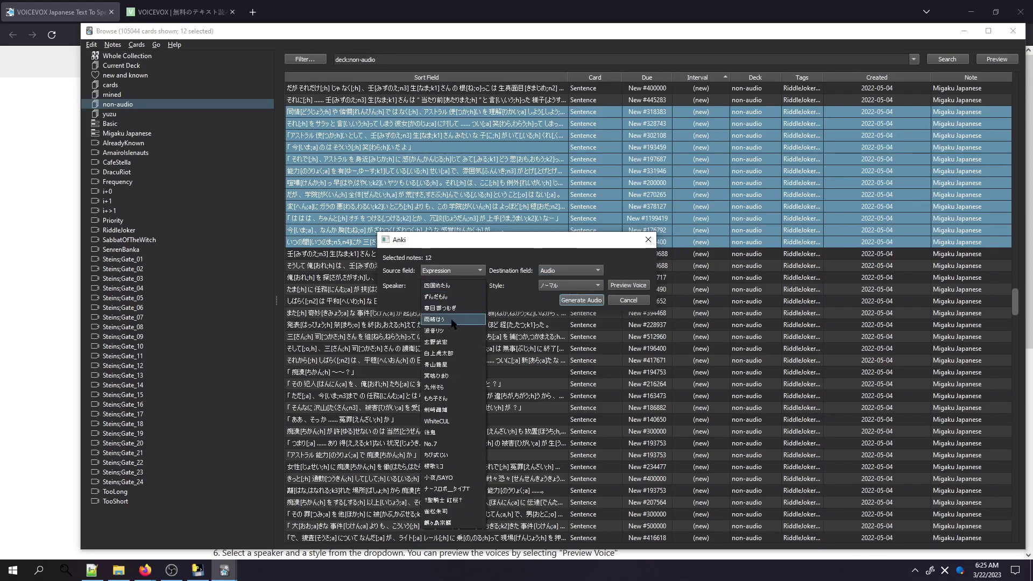
left_click(442, 286)
left_click(471, 286)
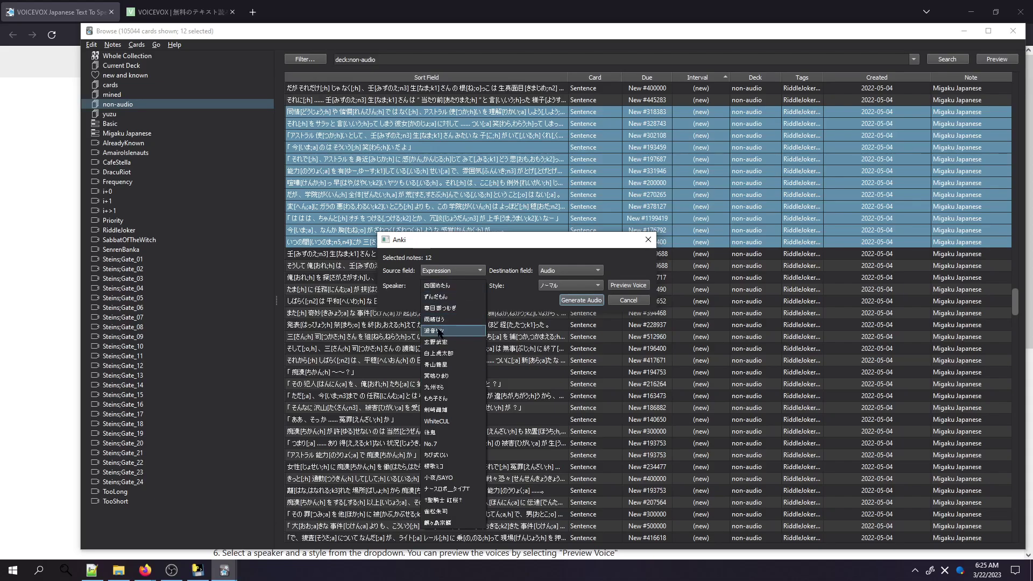
left_click(438, 286)
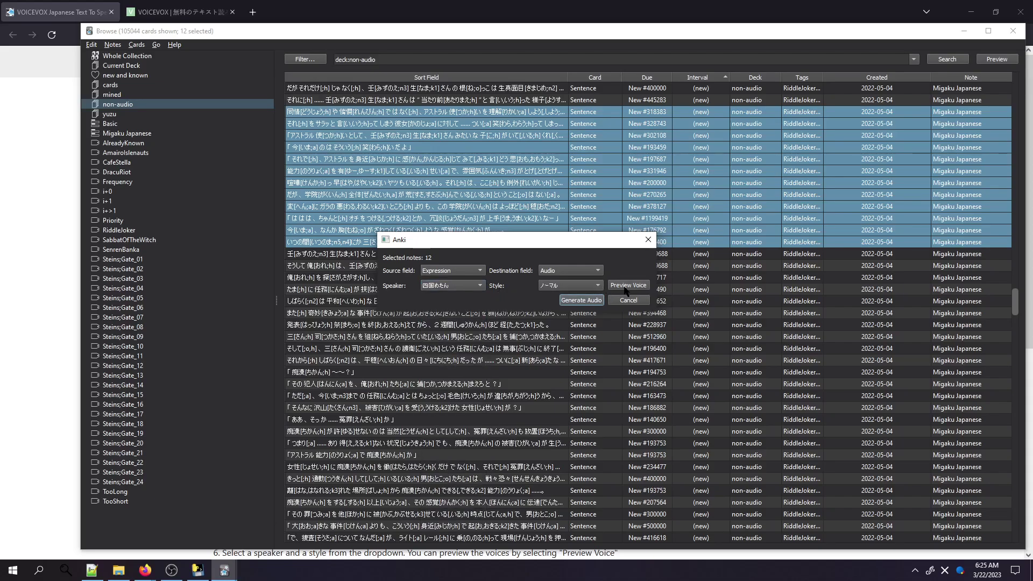
left_click(625, 288)
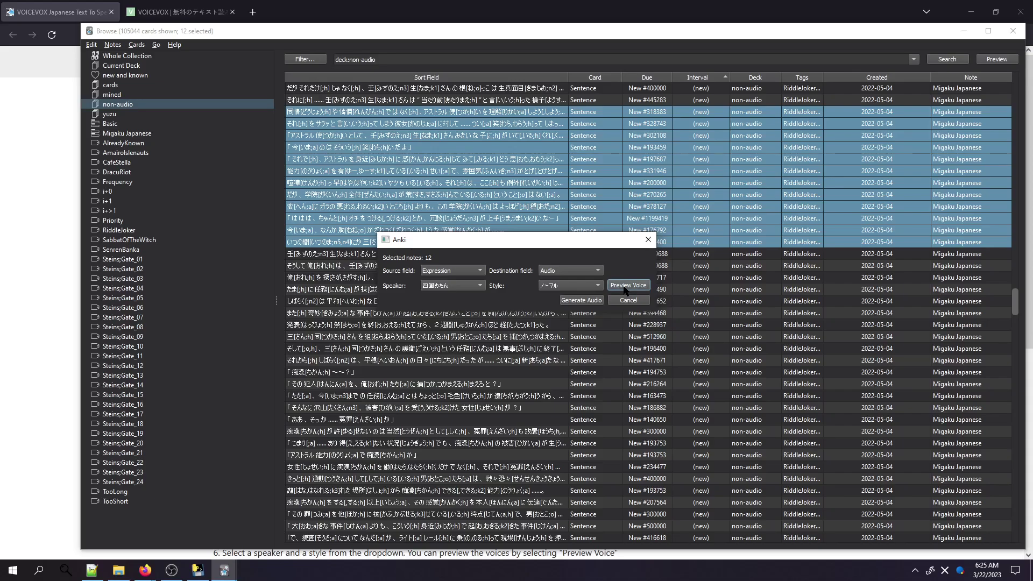
- Try the ツンツン, セクシー and ささやき voice styles
left_click(593, 287)
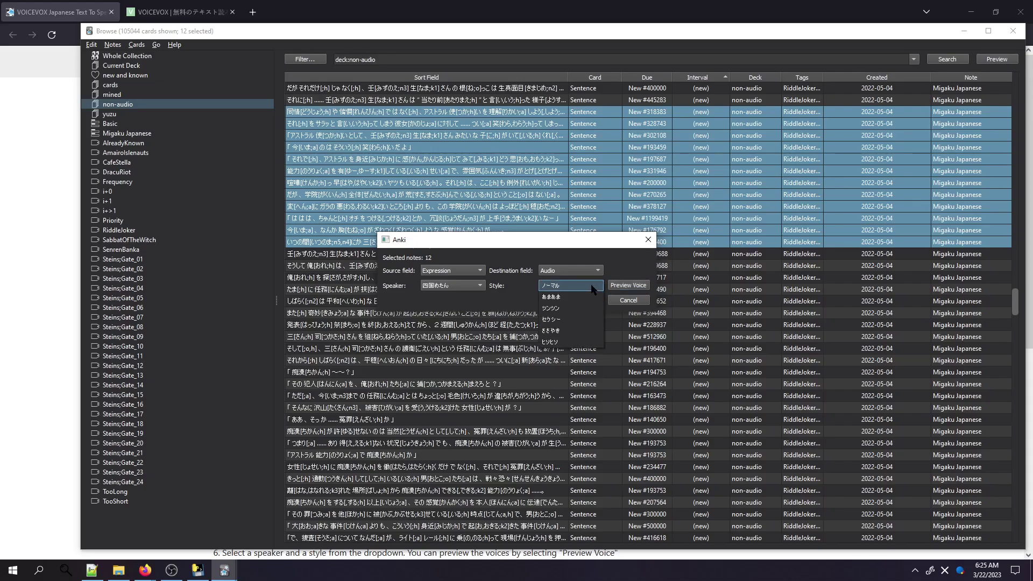
left_click(592, 289)
left_click(590, 287)
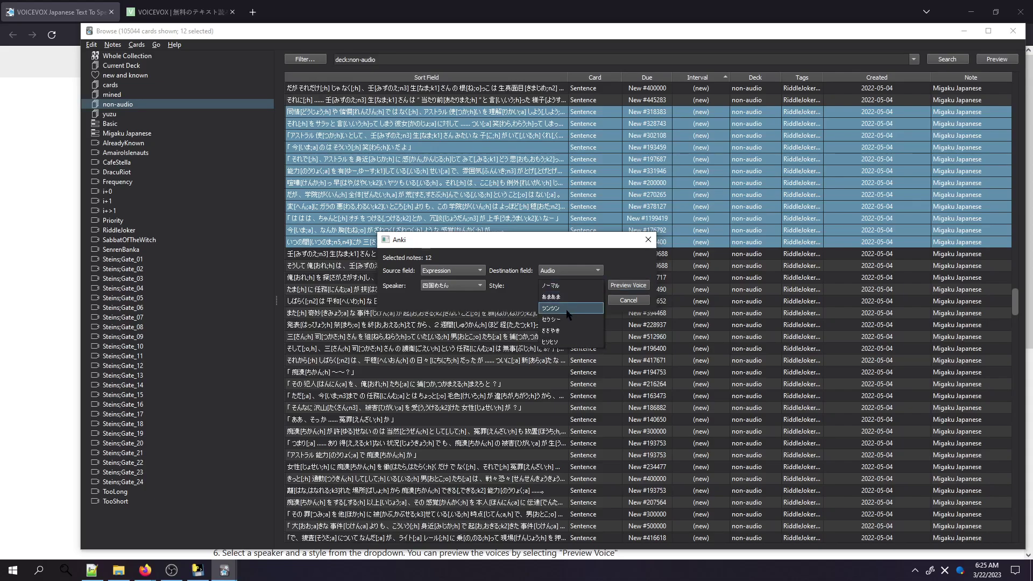
left_click(562, 310)
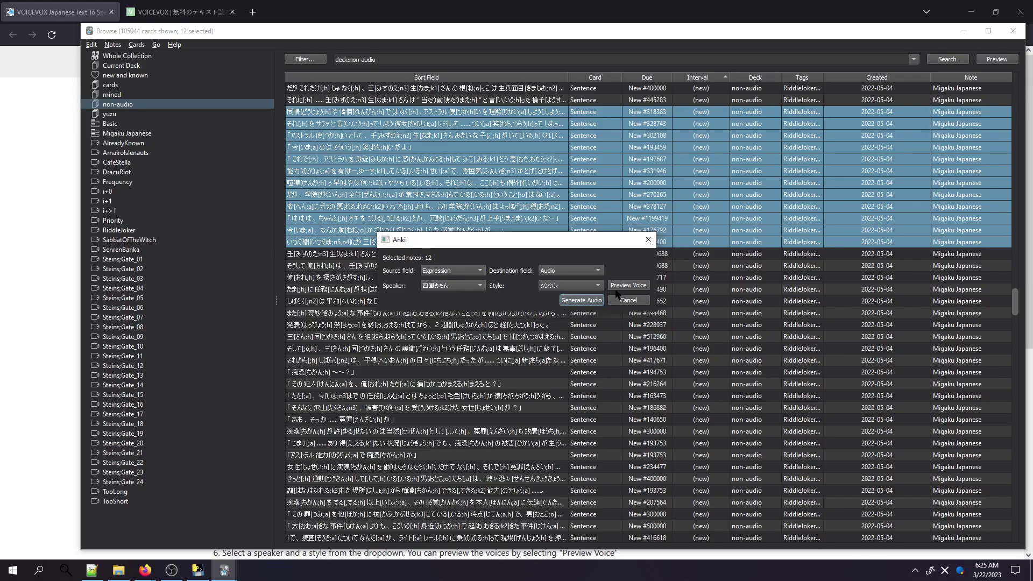
left_click(585, 288)
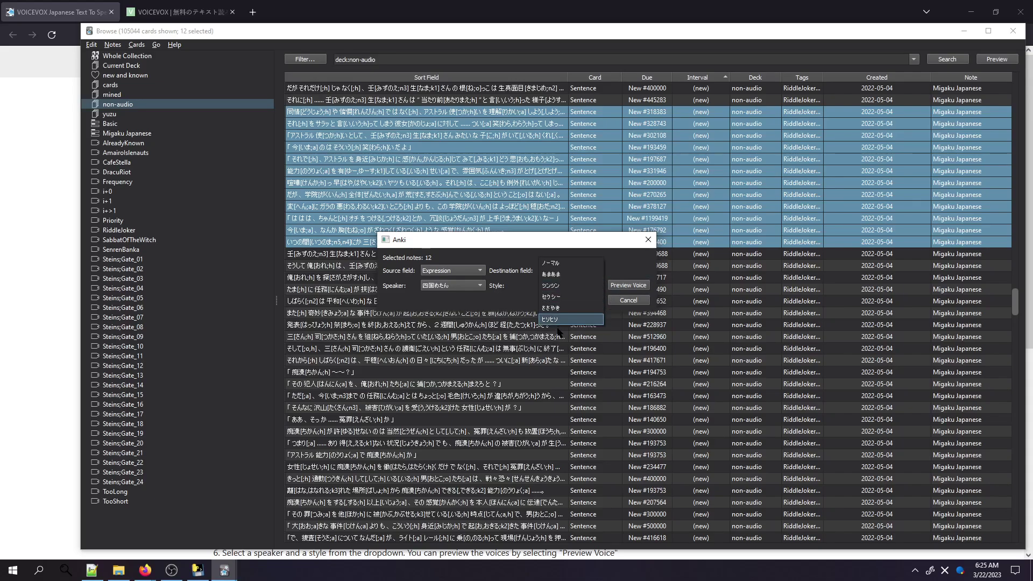
left_click(561, 300)
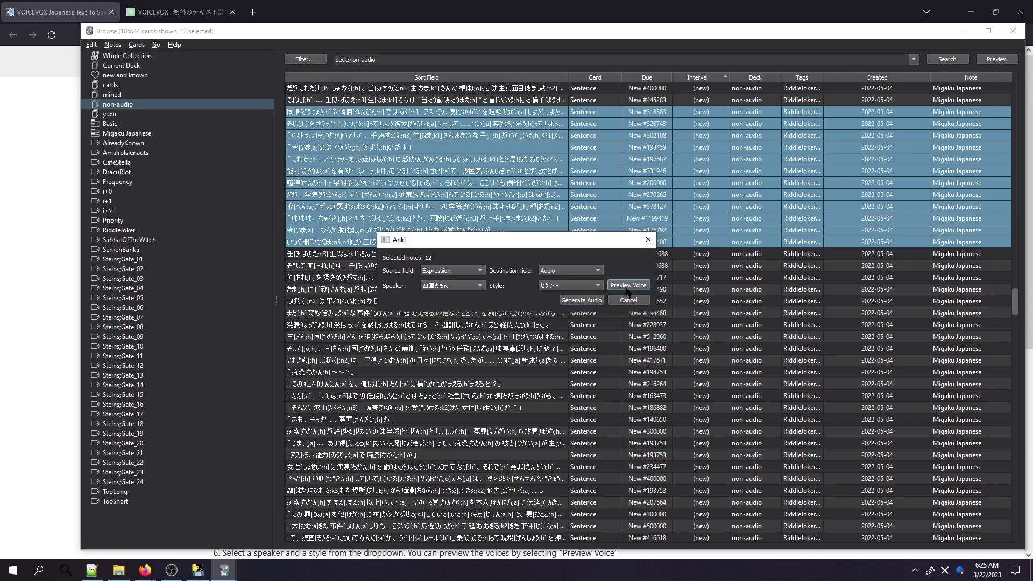
left_click(576, 289)
left_click(577, 295)
- Set the style back to ノーマル and choose 春日部つむぎ as the speaker
left_click(583, 285)
left_click(560, 240)
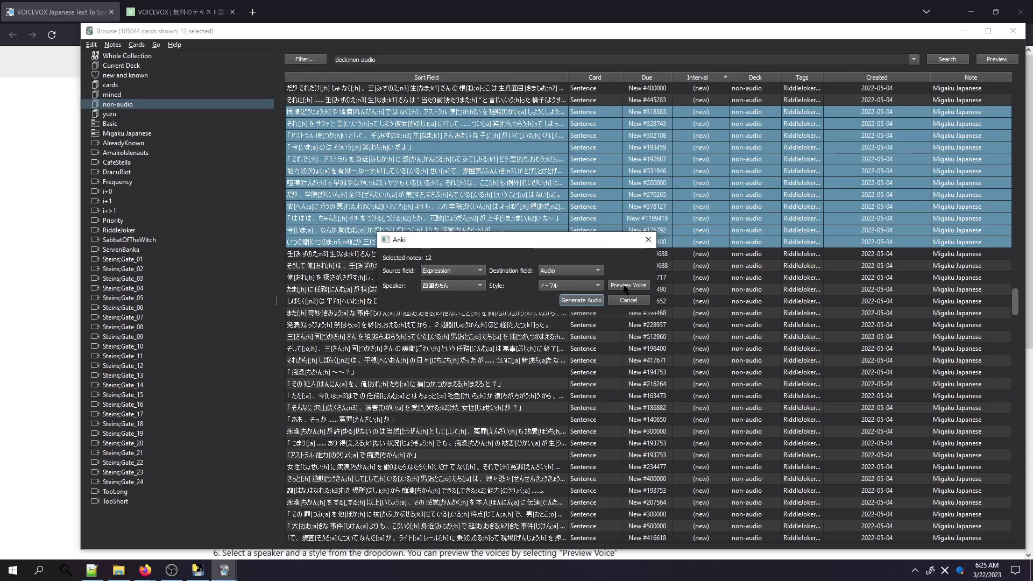
left_click(452, 286)
left_click(457, 308)
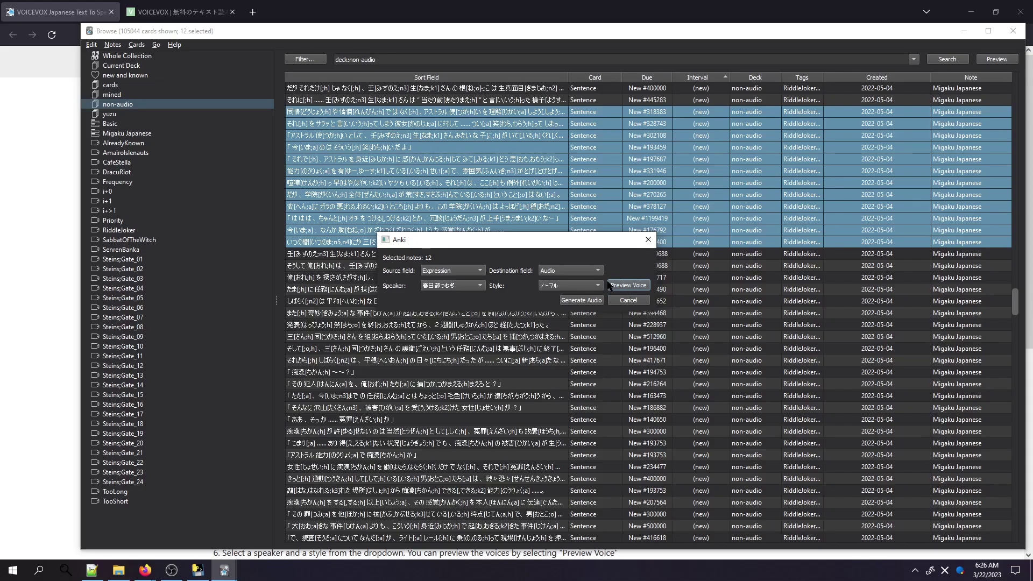
- Generate VOICEVOX audio for the 12 selected notes with 春日部つむぎ ノーマル
left_click(582, 300)
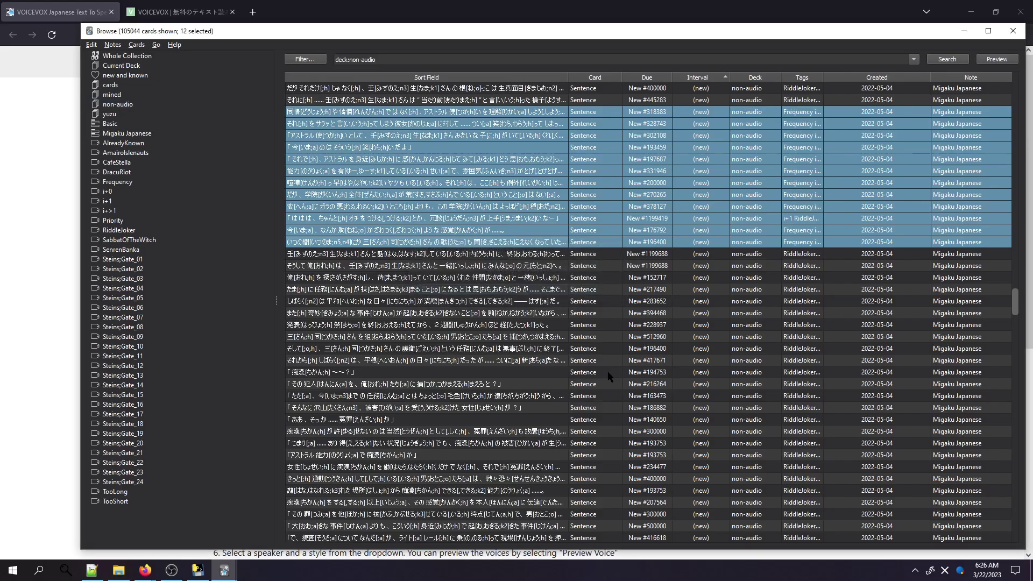
- Open the 同情 note, check its Audio sound tag, and preview the card's answer side to hear it
left_click(358, 113)
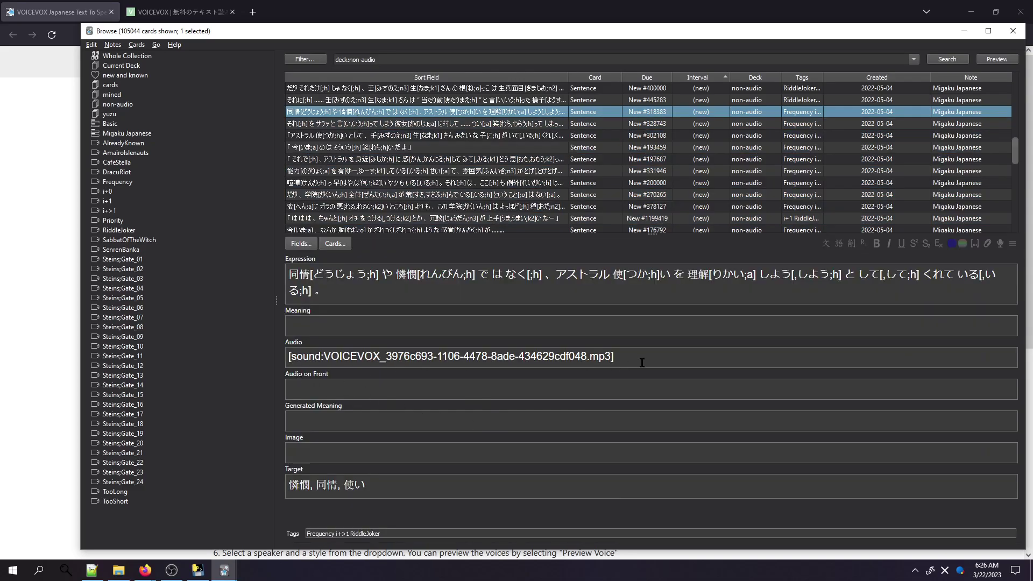
left_click_drag(643, 362, 254, 363)
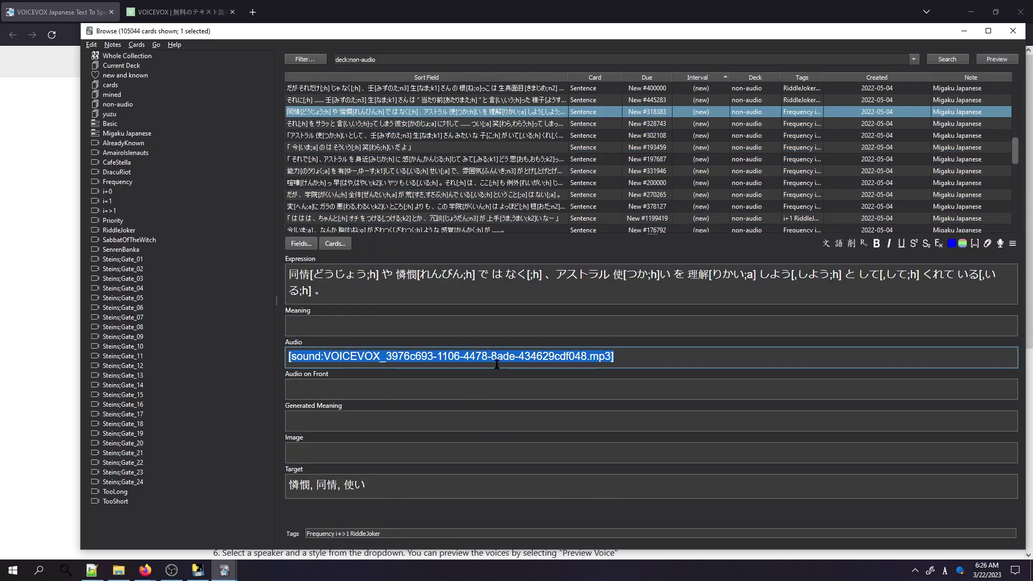
left_click(997, 60)
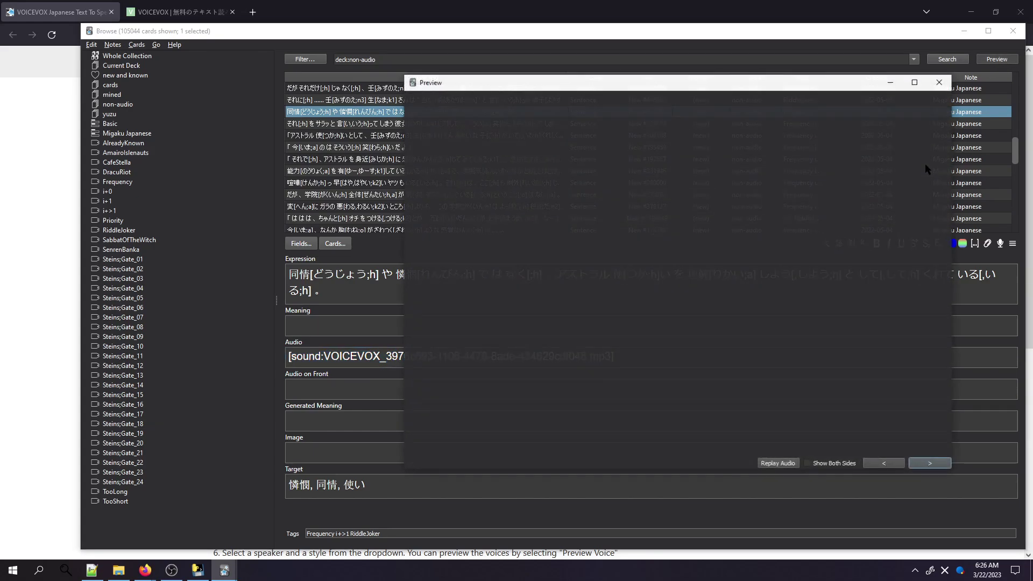
left_click(917, 465)
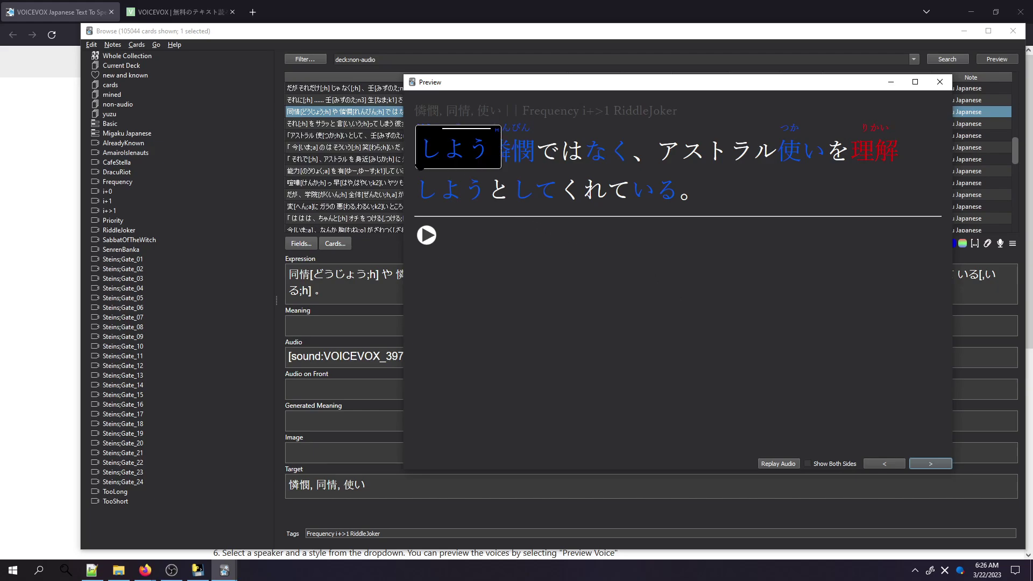
left_click(940, 82)
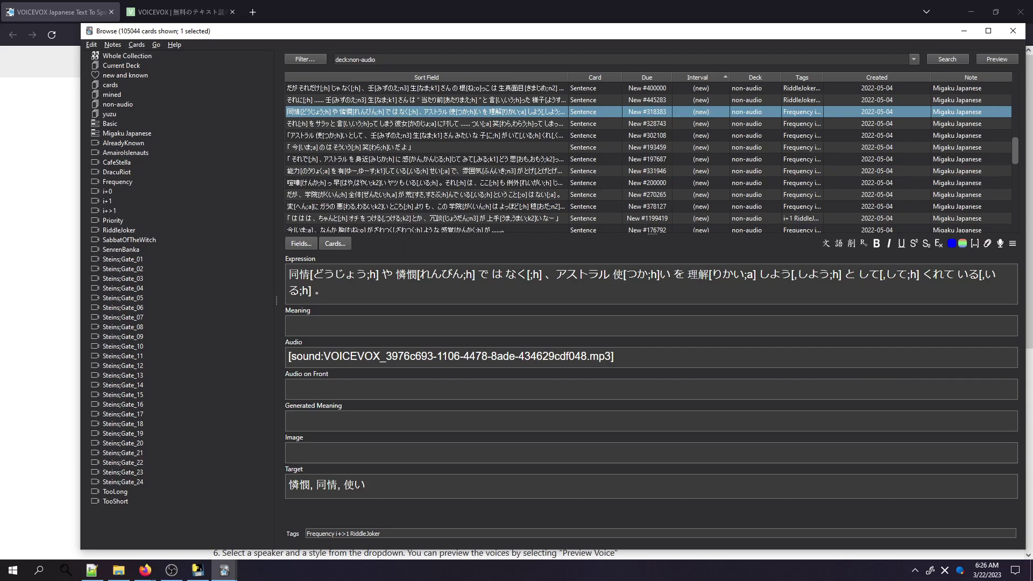
- Open the anki-voicevox GitHub repository from the add-on page and skim its README
left_click(6, 232)
left_click(145, 570)
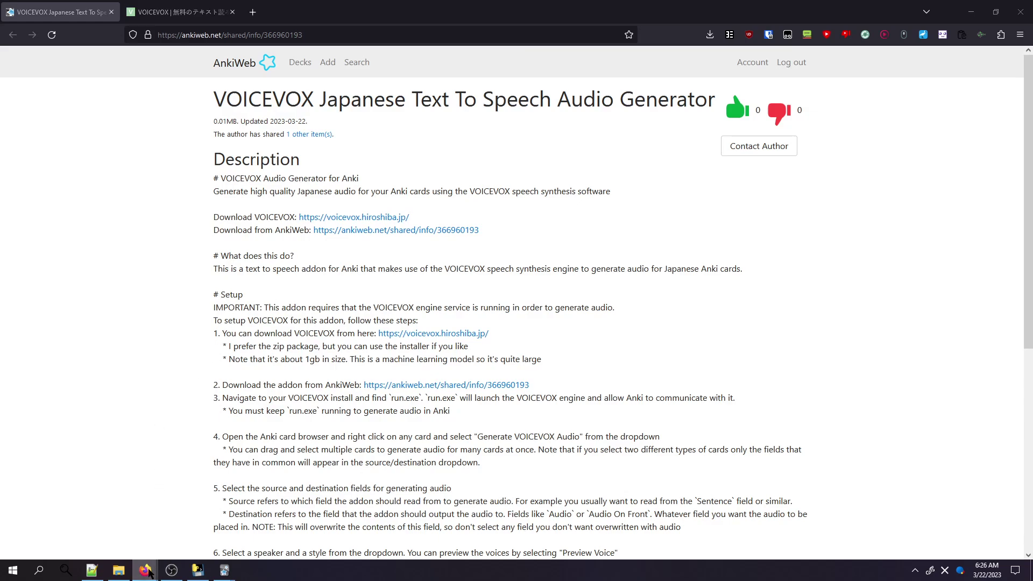
left_click(153, 530)
scroll(110, 353, "down", 1)
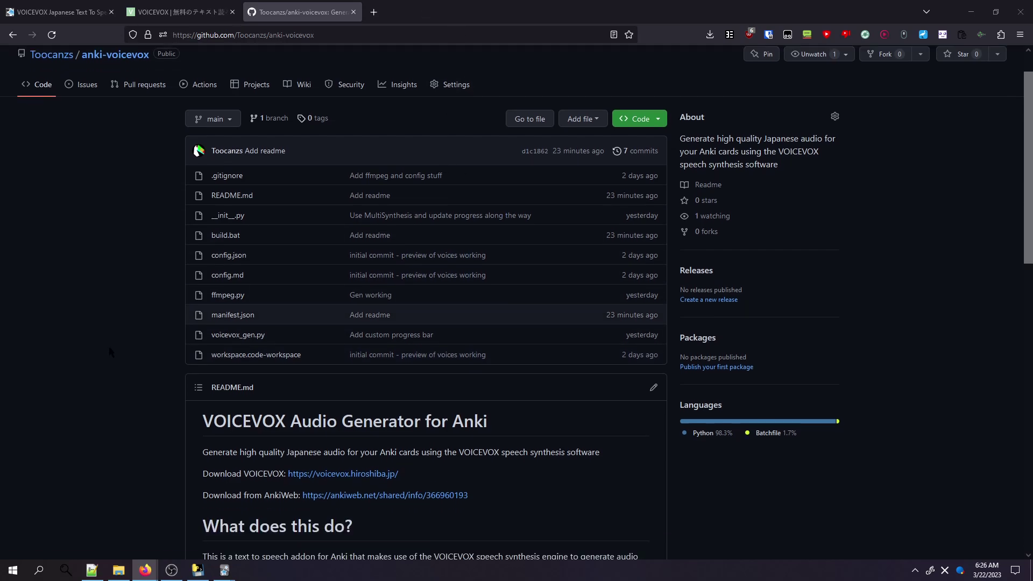
scroll(110, 352, "down", 6)
scroll(255, 118, "up", 7)
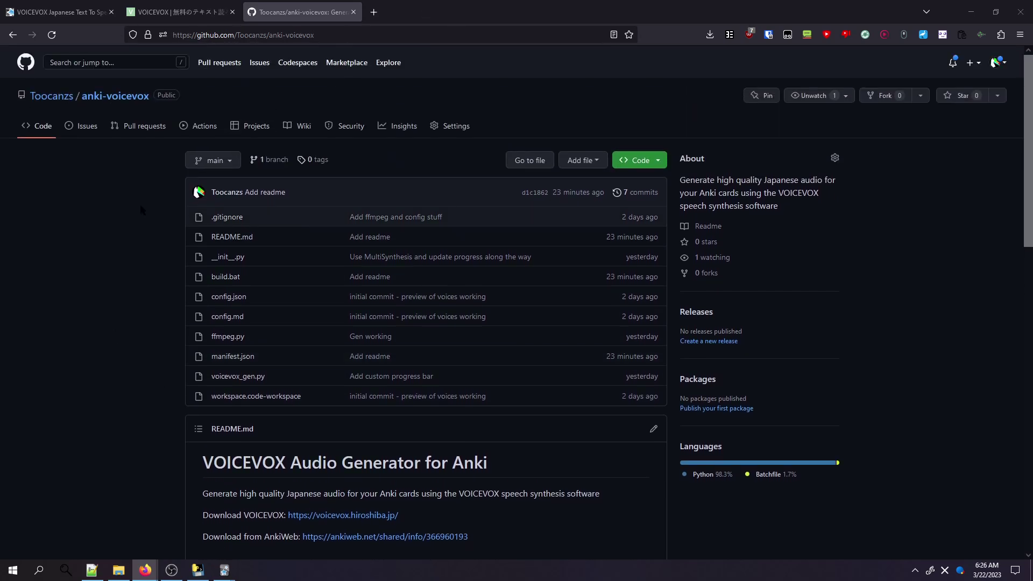
- View the repository's Issues list and New issue form, then return to the AnkiWeb add-on page
left_click(81, 126)
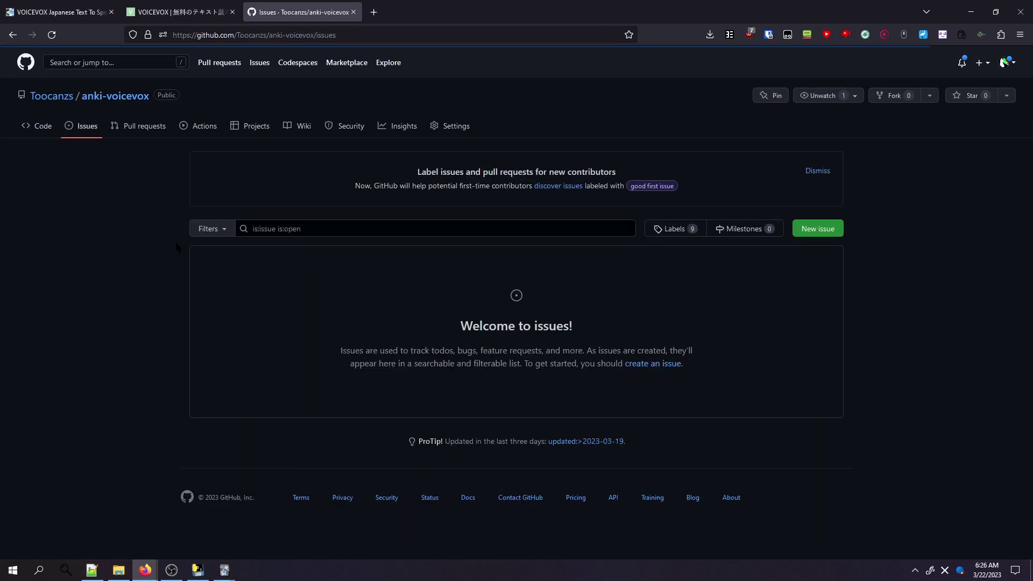
left_click(818, 229)
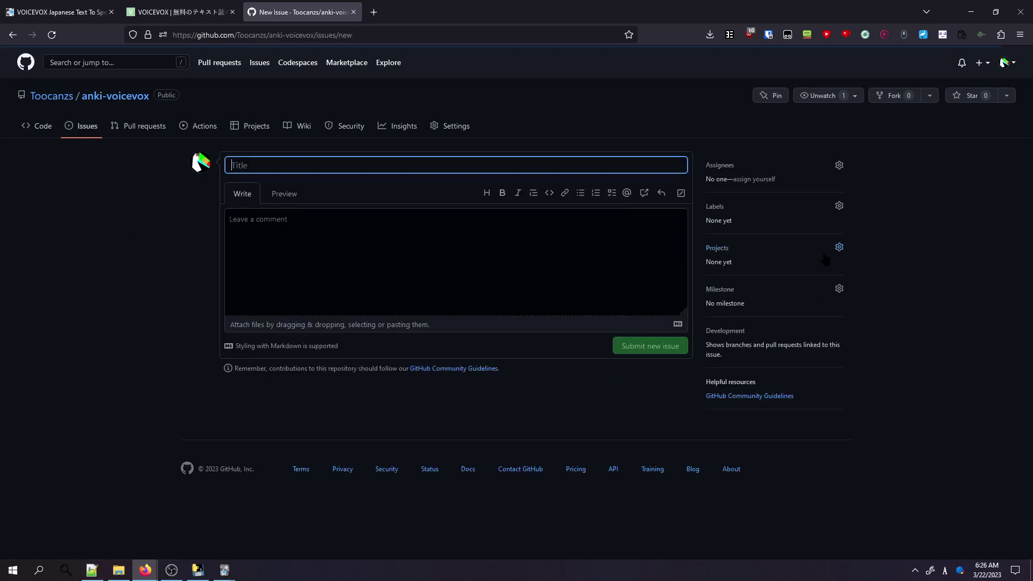
left_click(12, 34)
left_click(12, 34)
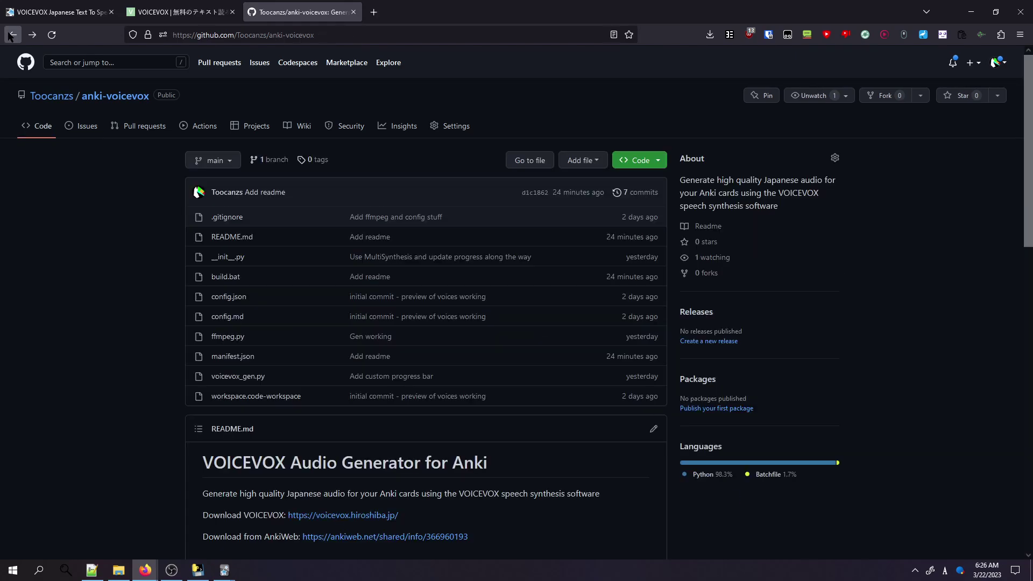
scroll(108, 302, "down", 5)
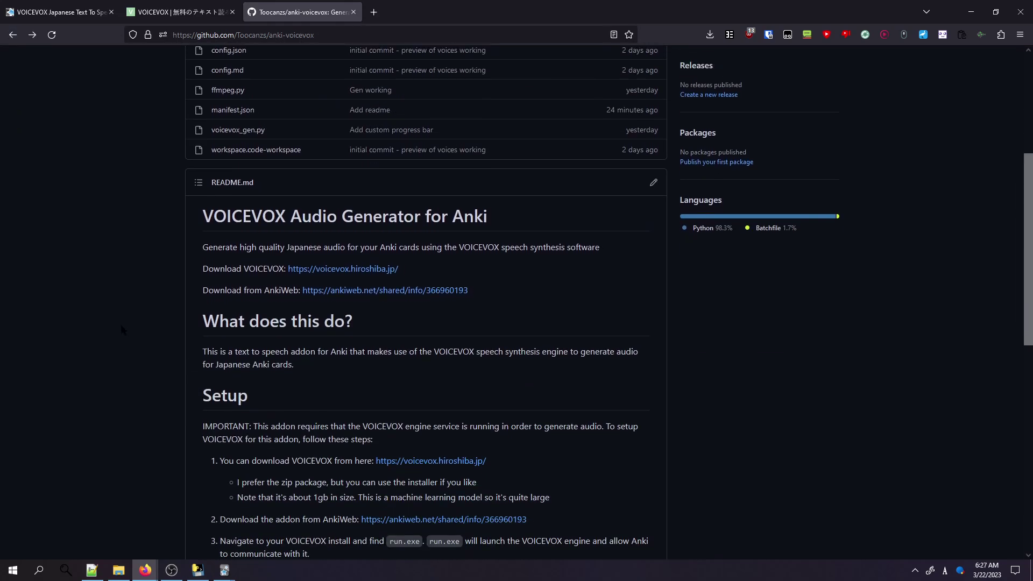
scroll(124, 312, "up", 5)
left_click(57, 12)
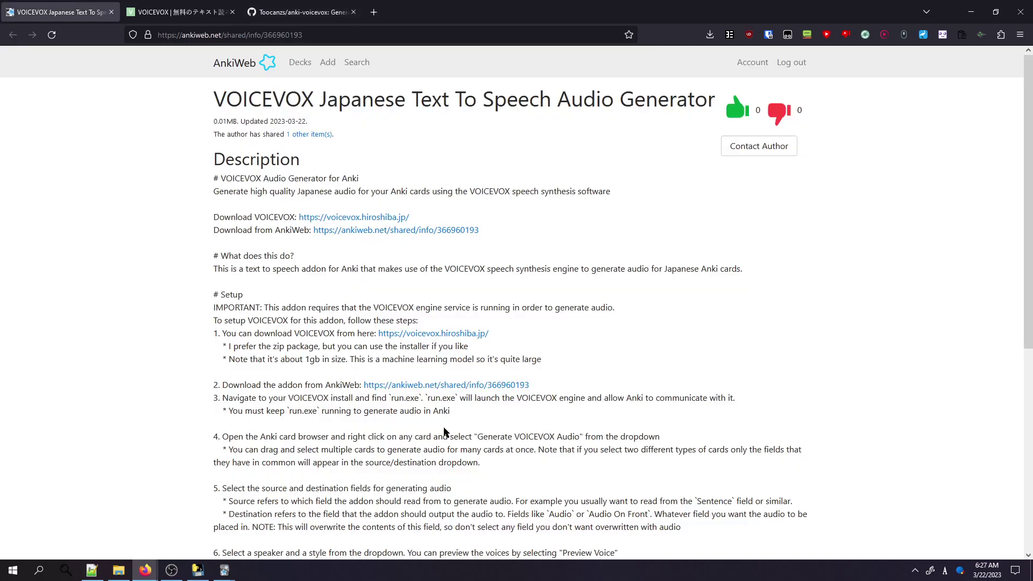
left_click(171, 570)
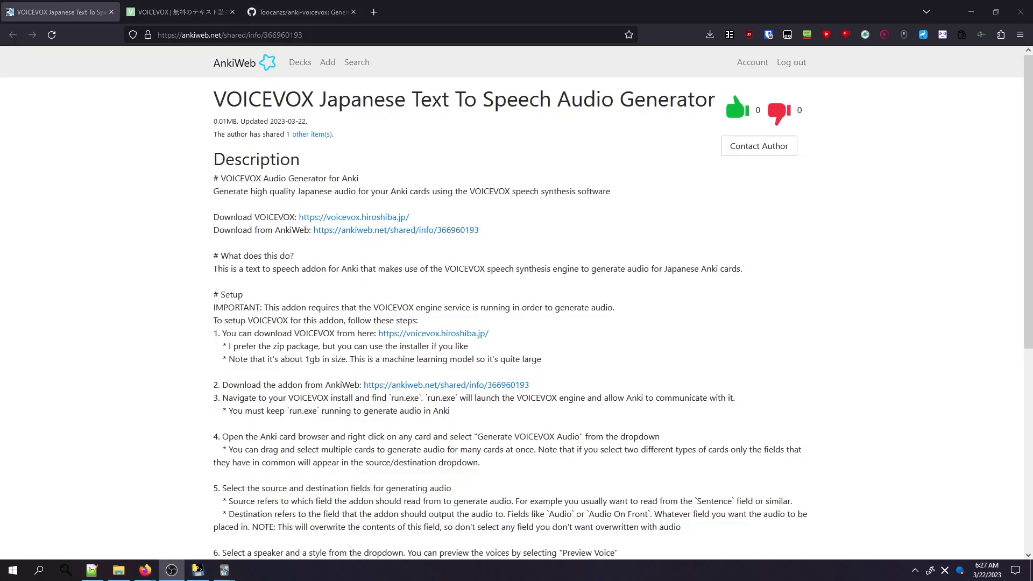